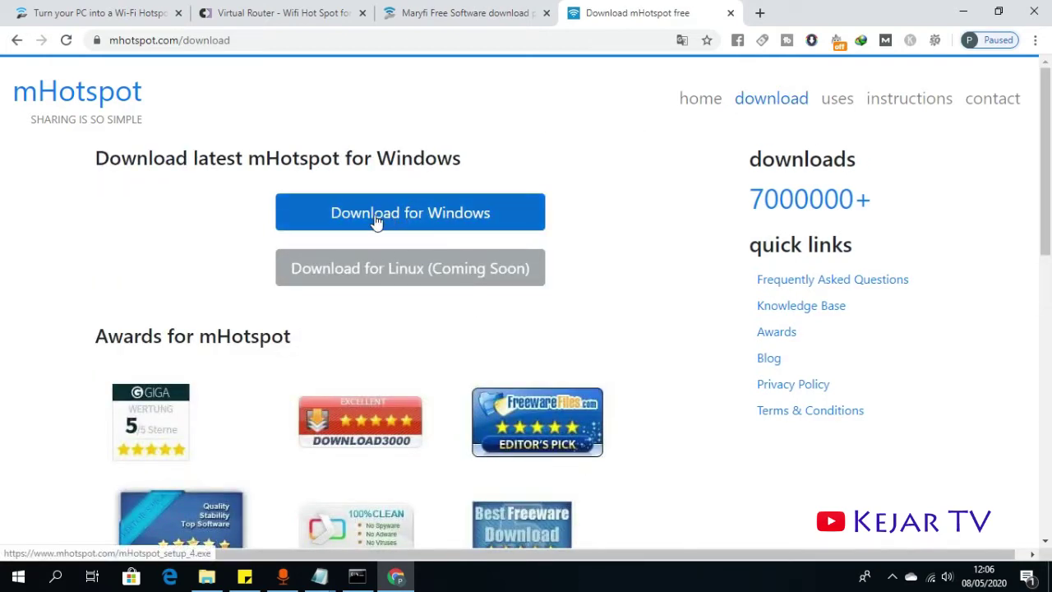
# - Download mHotspot_setup_4.exe for Windows, launch it from the download bar, and minimize Chrome
pyautogui.click(429, 213)
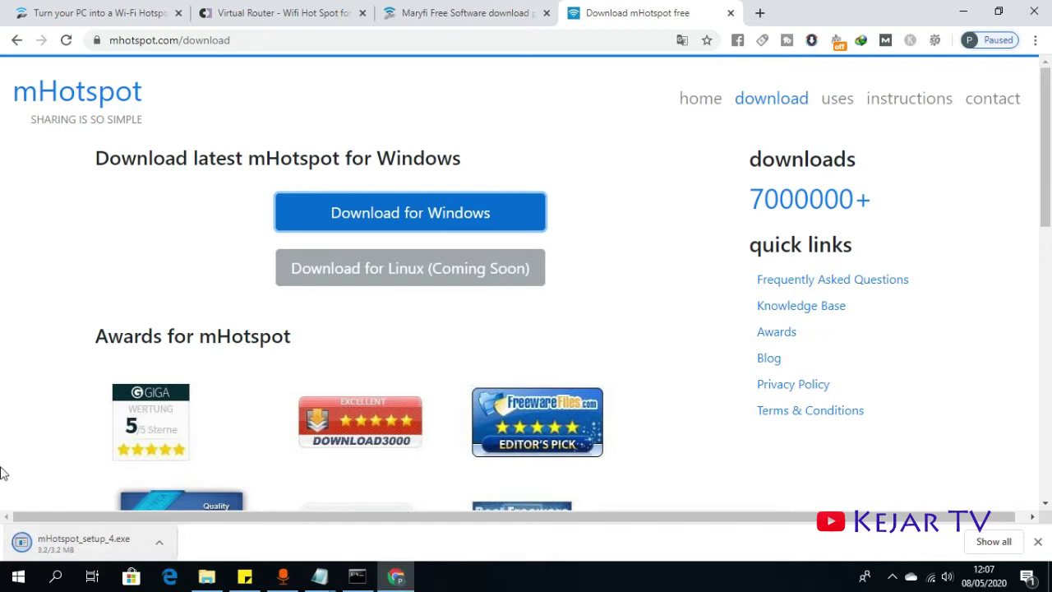
pyautogui.scroll(-1, 317, 466)
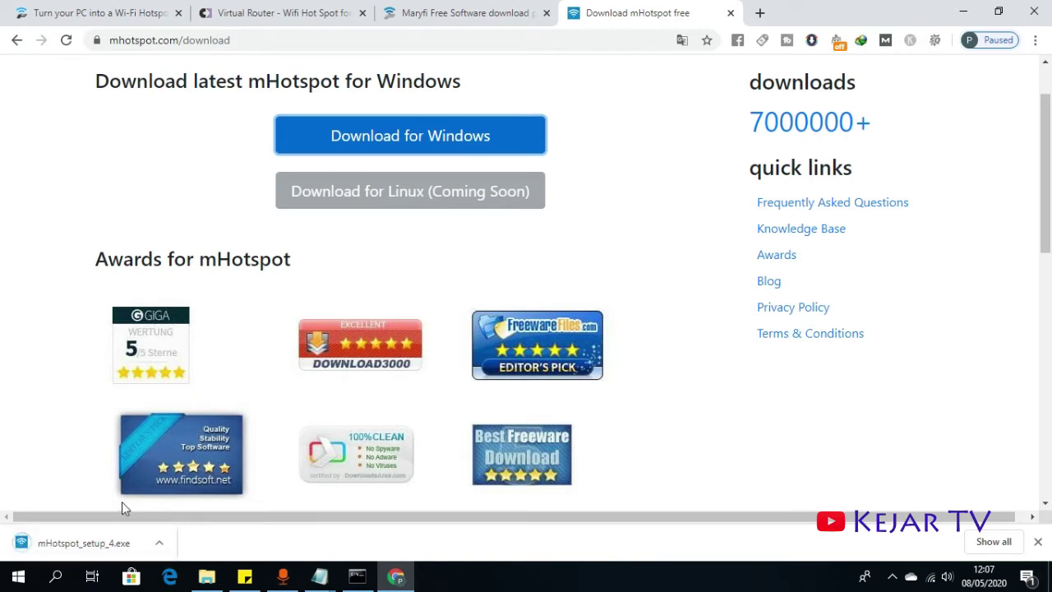
pyautogui.click(93, 552)
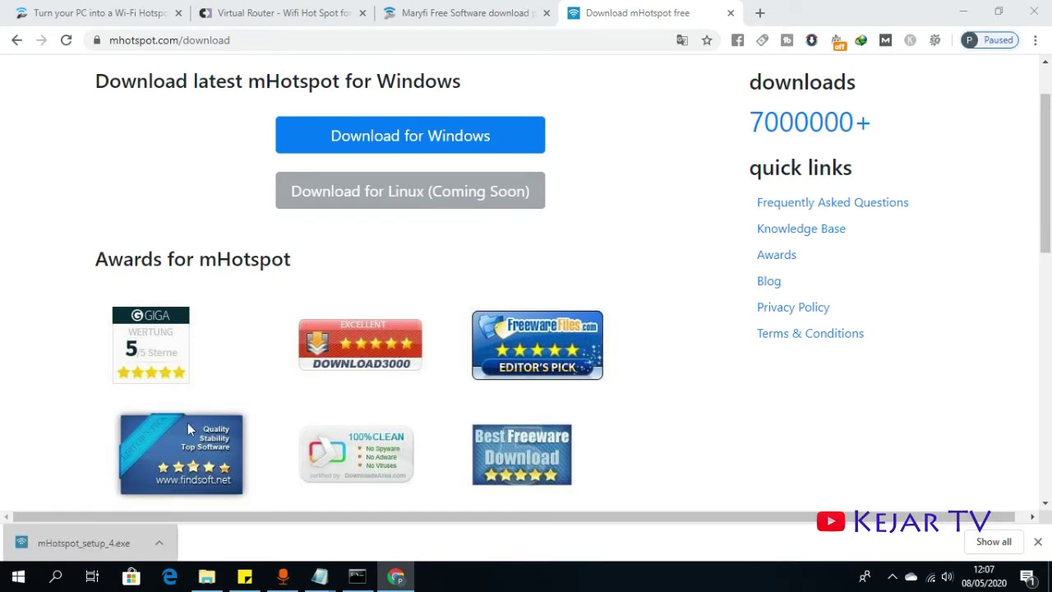
pyautogui.scroll(-5, 462, 376)
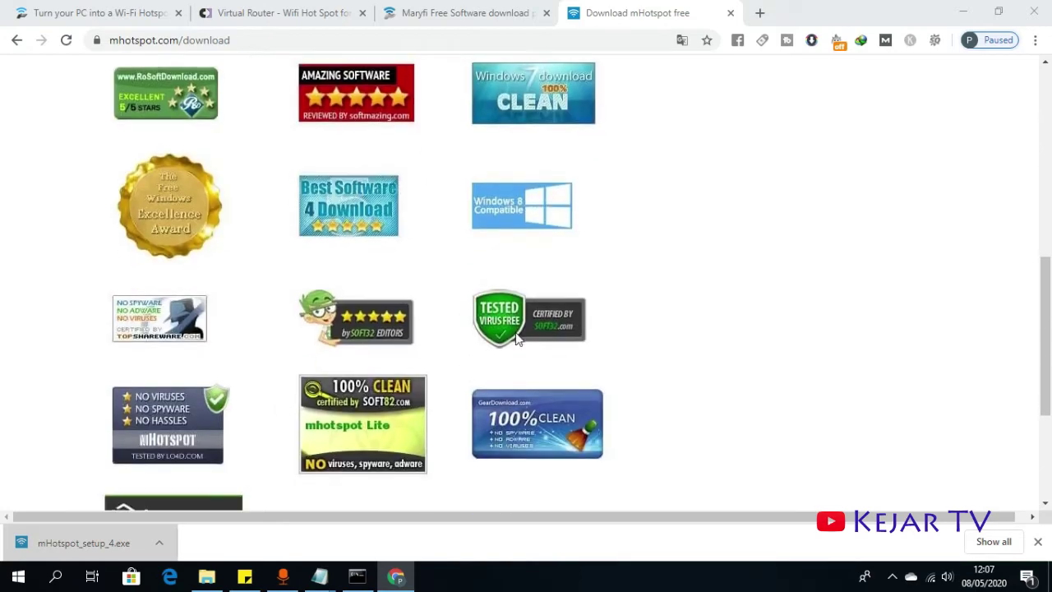
pyautogui.scroll(-3, 520, 391)
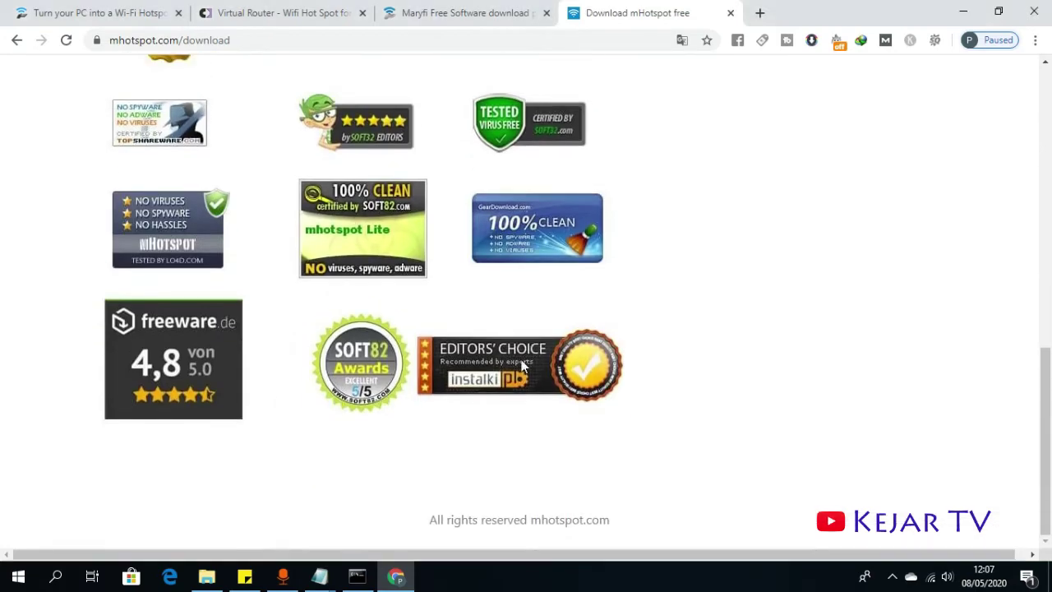
pyautogui.scroll(2, 628, 216)
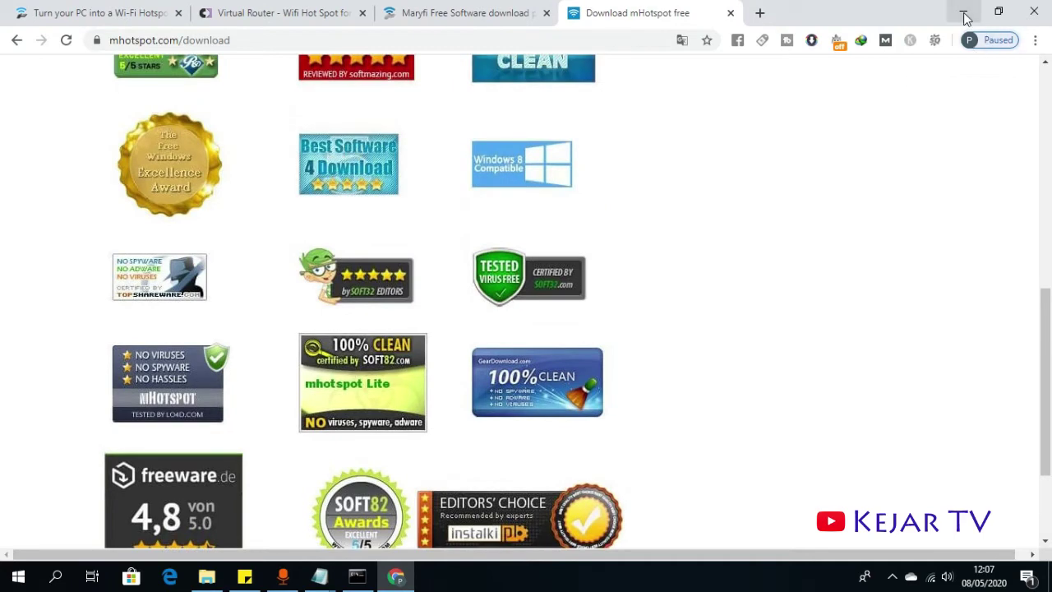
pyautogui.click(963, 13)
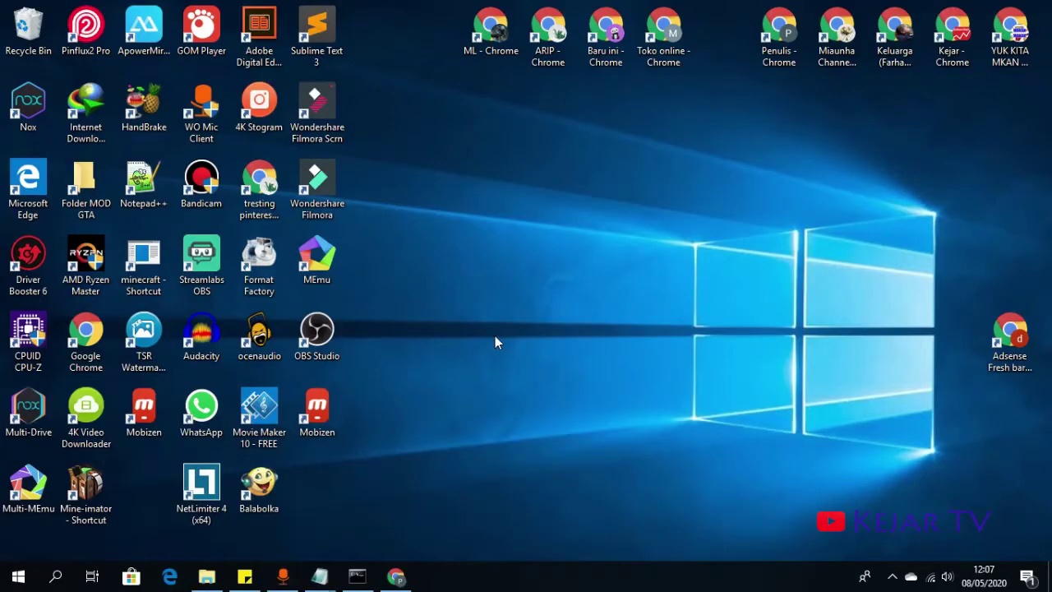
# - Exit the background app from the notification area's hidden icons
pyautogui.click(893, 576)
pyautogui.rightClick(921, 518)
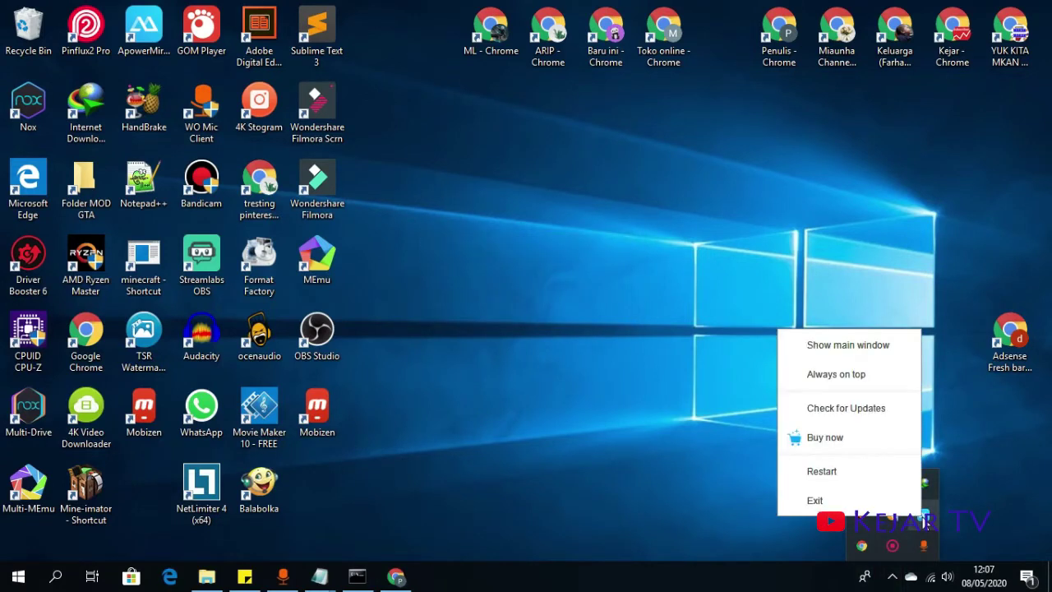
pyautogui.click(814, 499)
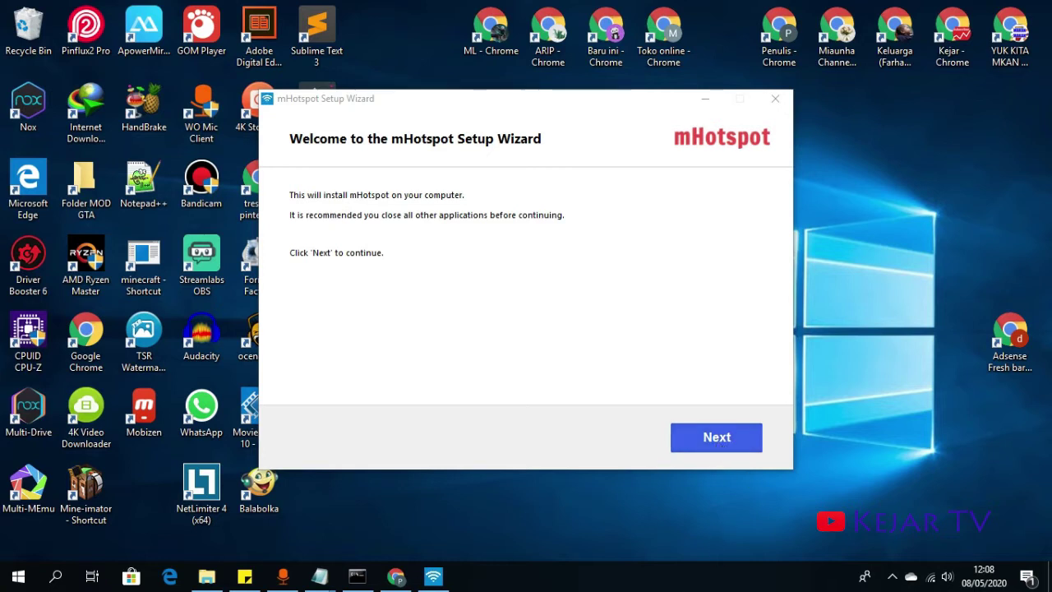
# - Advance past the welcome and licence pages, keeping the default install folder
pyautogui.click(733, 448)
pyautogui.click(734, 446)
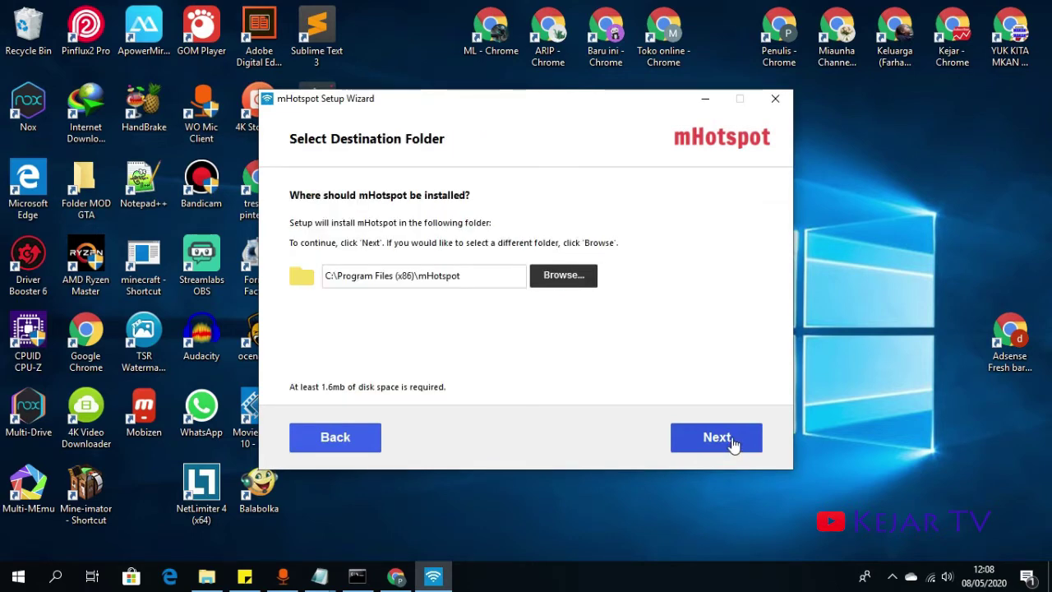
pyautogui.click(733, 444)
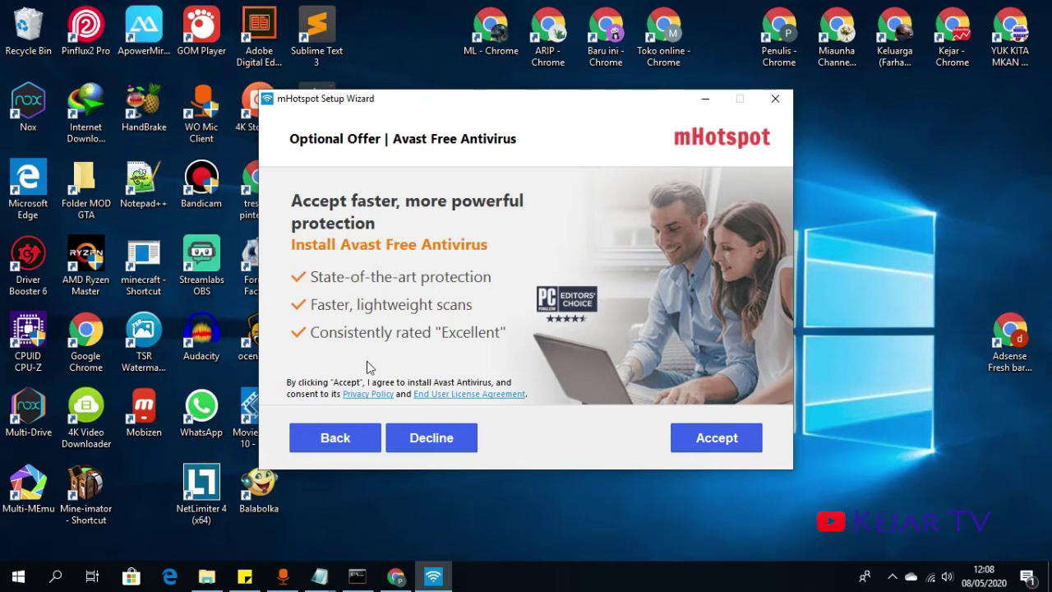
# - Decline the Avast, Charity Engine and 360 Total Security offers, then finish and launch mHotspot
pyautogui.click(367, 394)
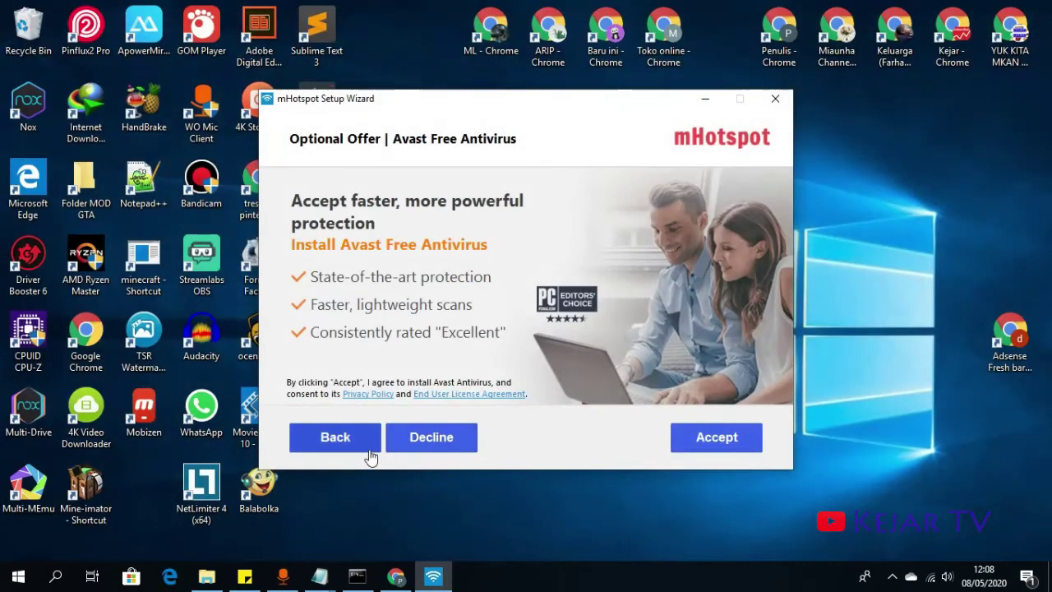
pyautogui.click(419, 436)
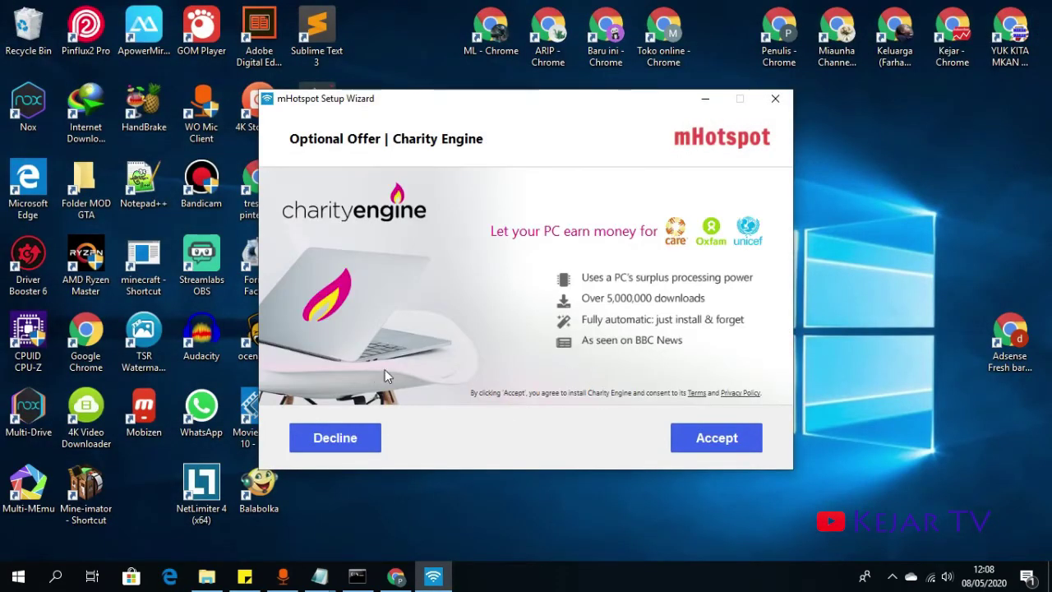
pyautogui.click(344, 439)
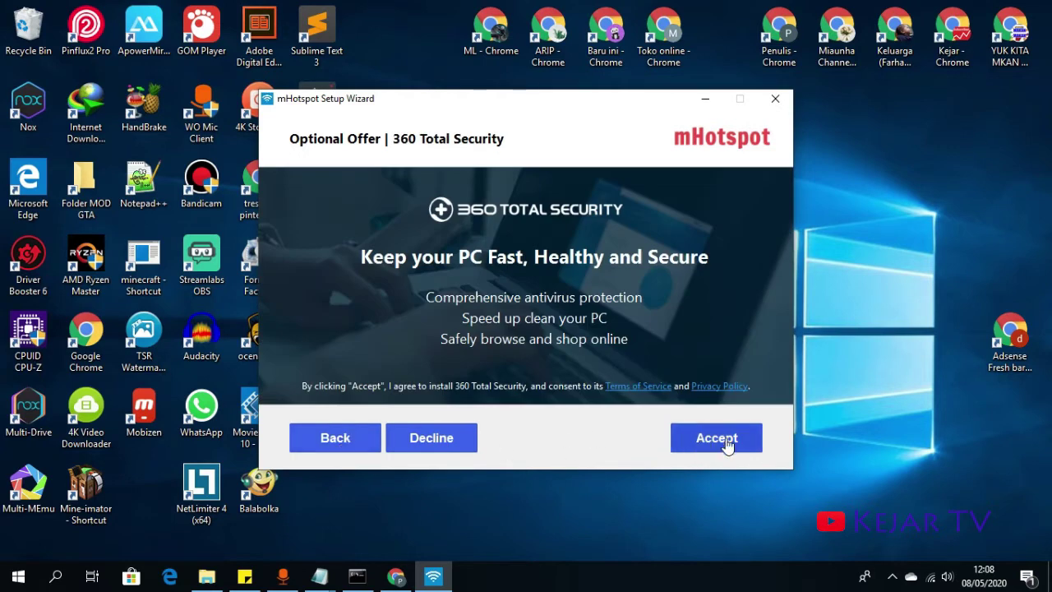
pyautogui.click(452, 444)
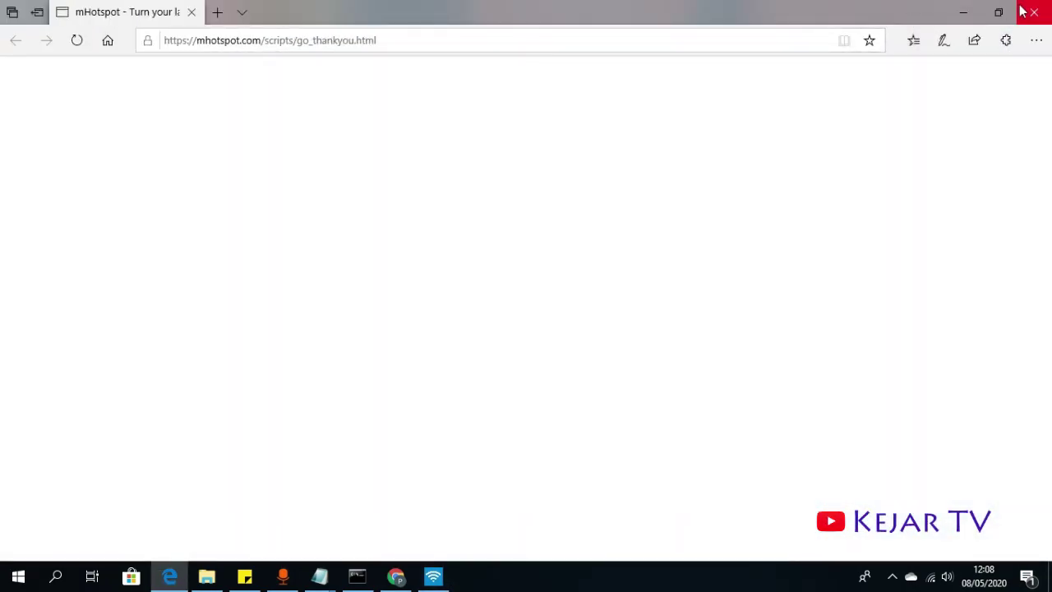
pyautogui.click(1033, 11)
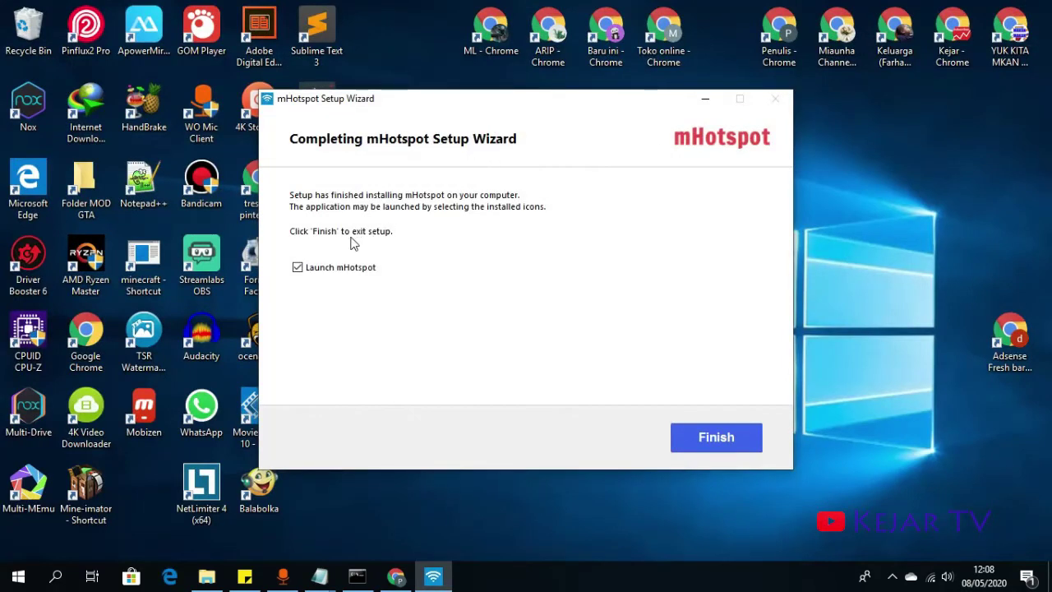
pyautogui.click(705, 439)
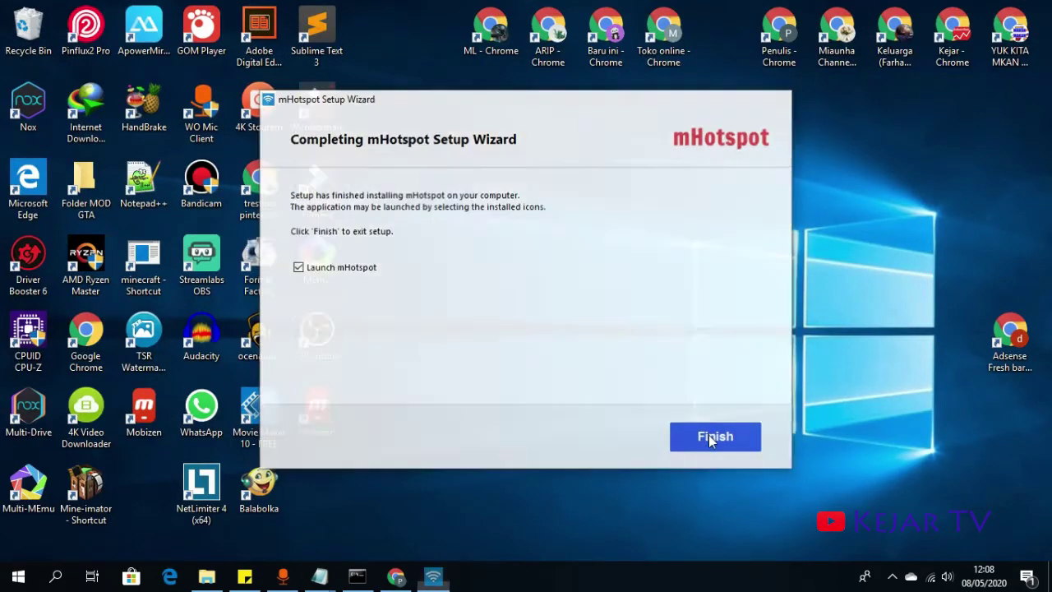
# - Check the hidden tray icons and refresh the desktop
pyautogui.click(892, 575)
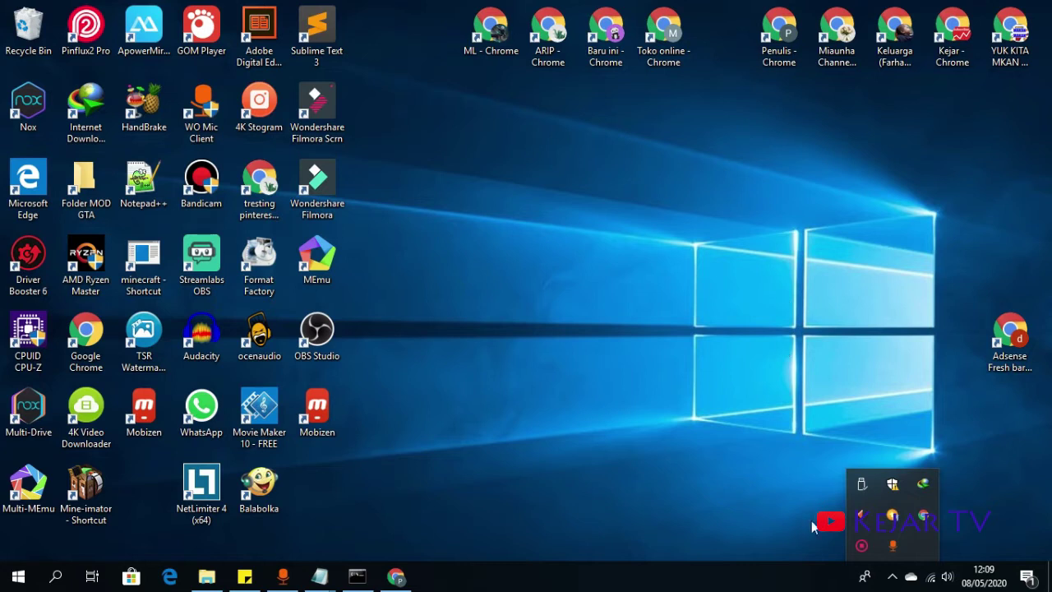
pyautogui.click(892, 576)
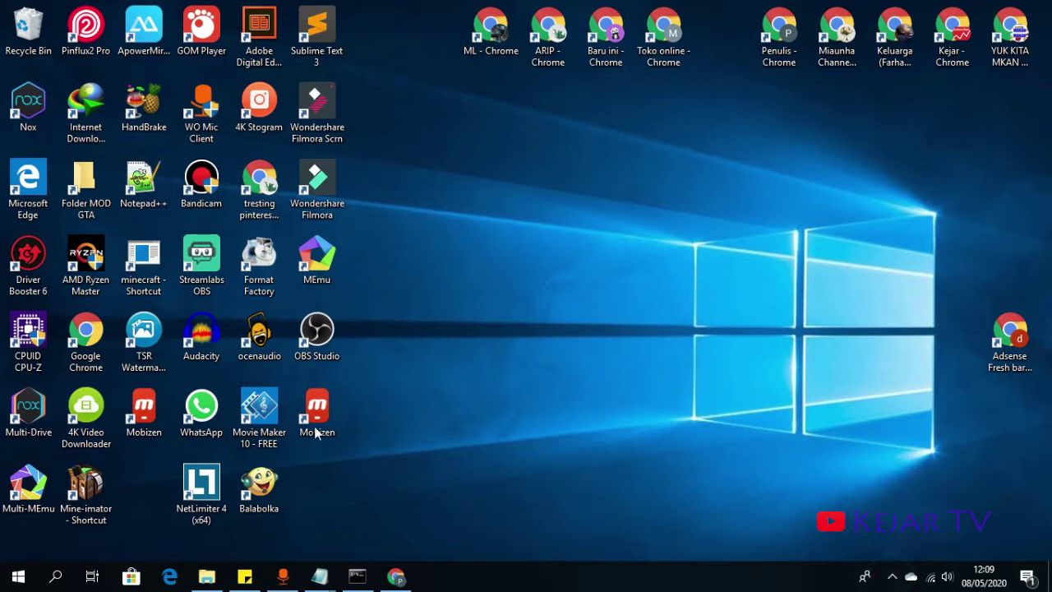
pyautogui.rightClick(508, 200)
pyautogui.click(536, 240)
# - Drag mHotspot from Start's Recently added onto the desktop and run it as administrator
pyautogui.click(18, 576)
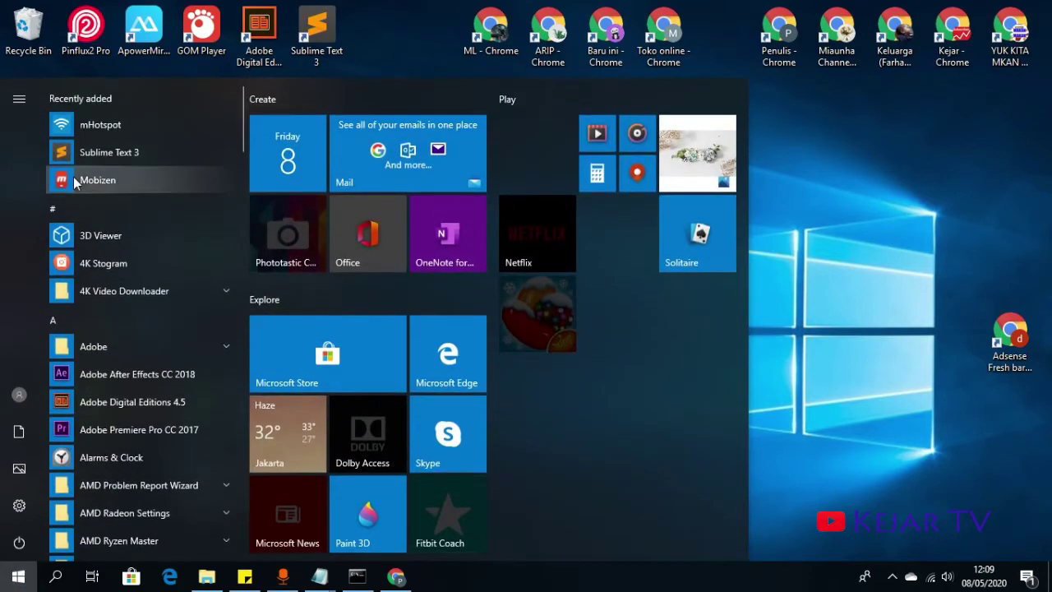
pyautogui.rightClick(103, 124)
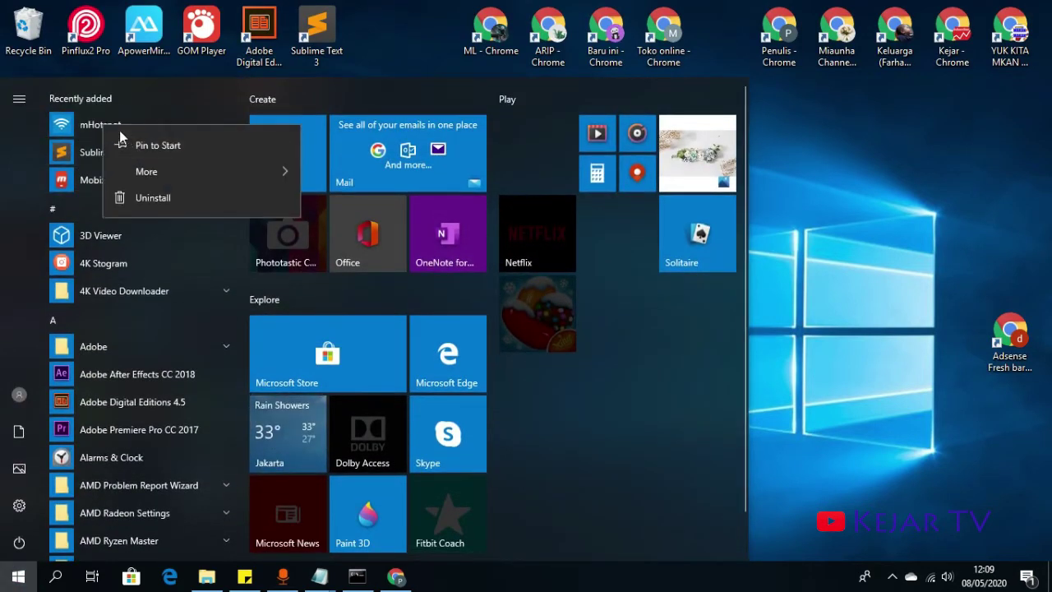
pyautogui.click(87, 123)
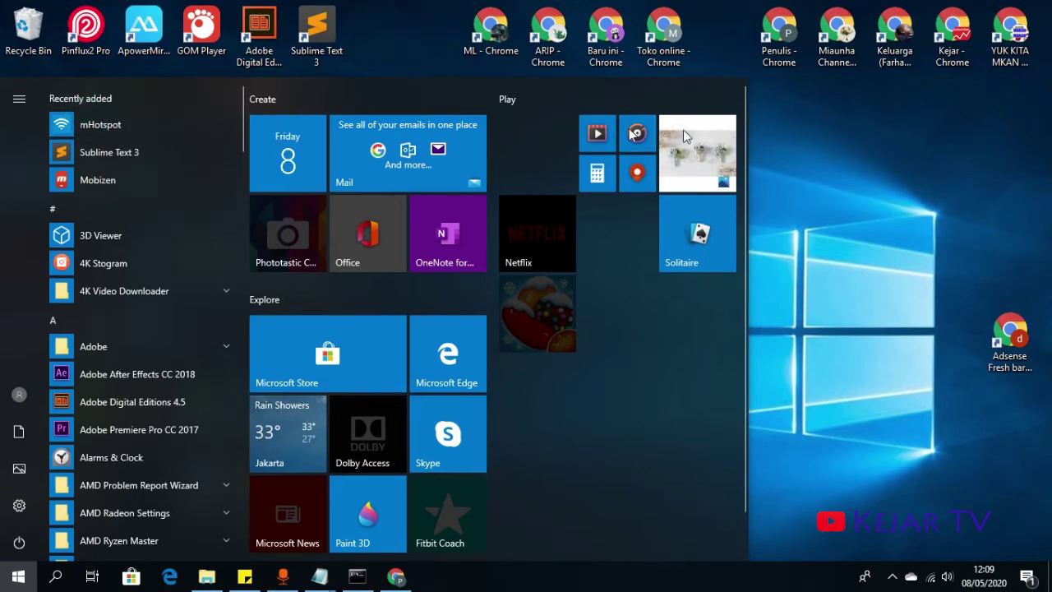
pyautogui.moveTo(161, 122); pyautogui.dragTo(436, 251)
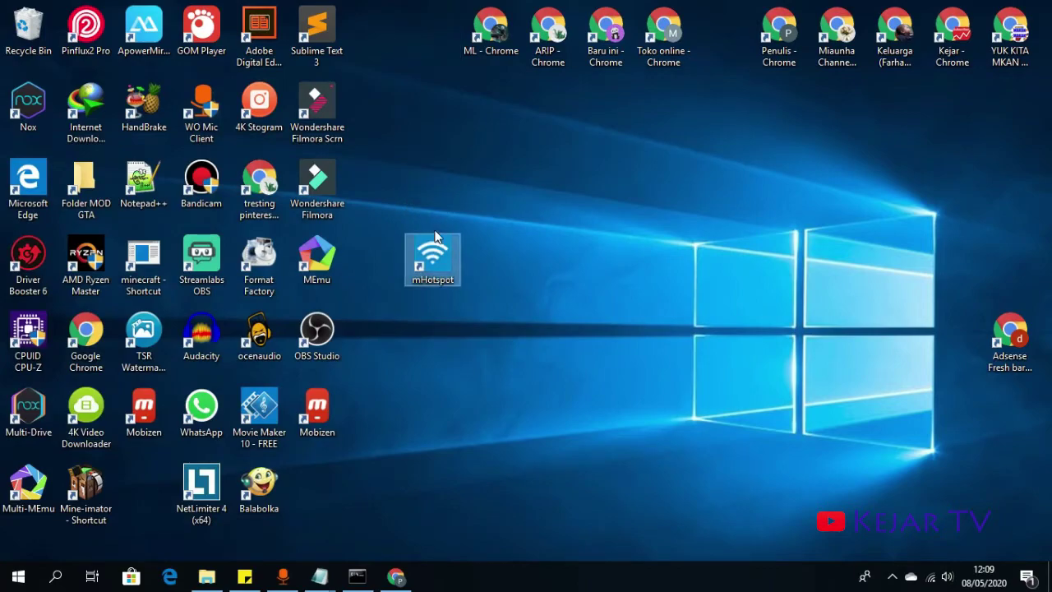
pyautogui.rightClick(437, 250)
pyautogui.click(460, 202)
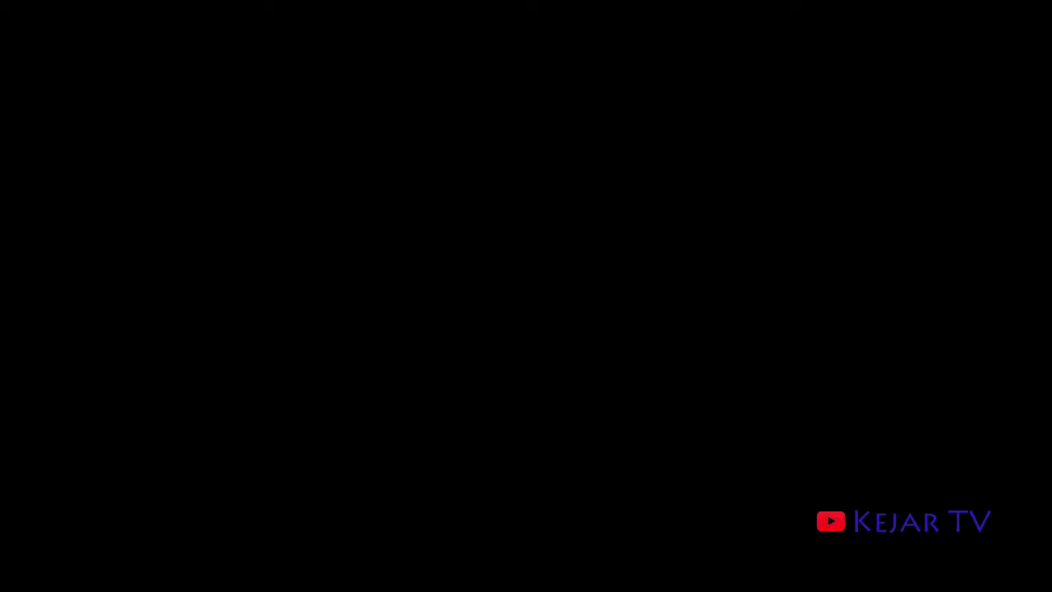
# - Approve running mHotspot as administrator and look through the hidden tray icons
pyautogui.click(484, 400)
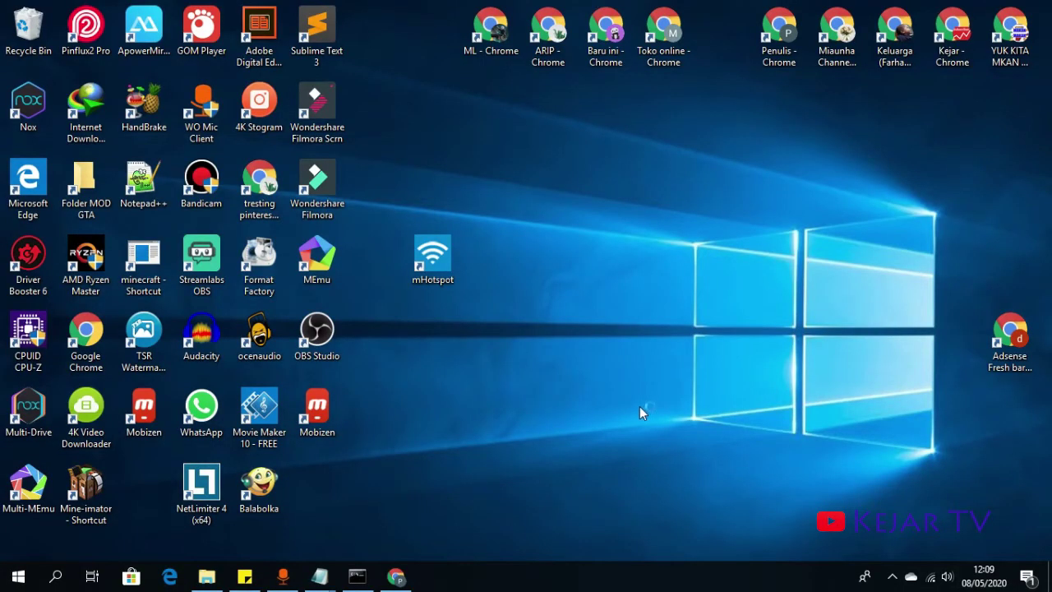
pyautogui.click(896, 580)
pyautogui.click(893, 576)
pyautogui.click(554, 278)
# - Refresh the desktop, move the mHotspot shortcut toward the centre, and launch it
pyautogui.rightClick(554, 278)
pyautogui.click(582, 317)
pyautogui.moveTo(439, 255); pyautogui.dragTo(613, 257)
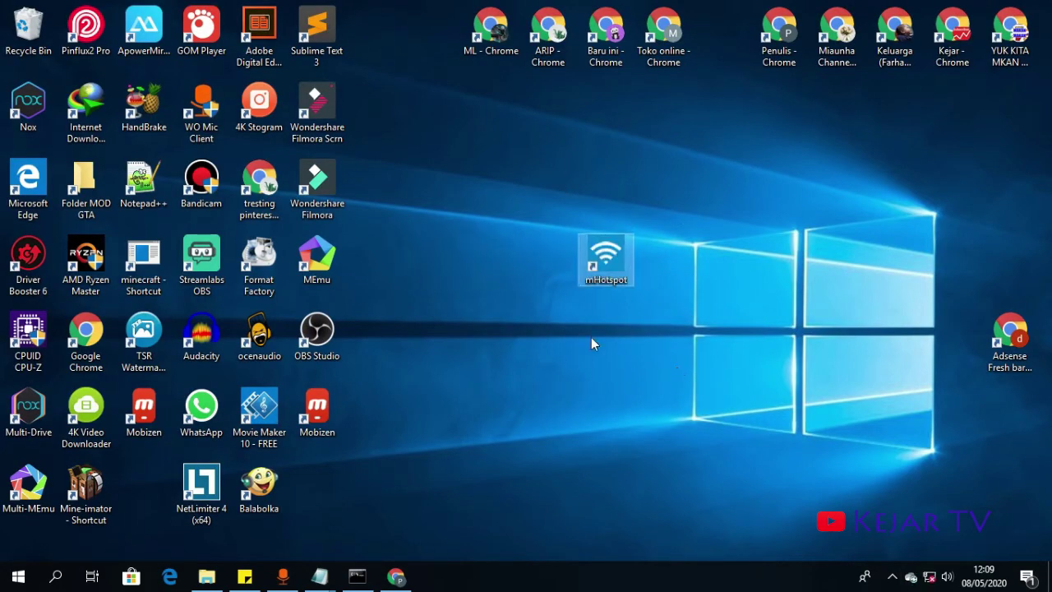
pyautogui.press('Return')
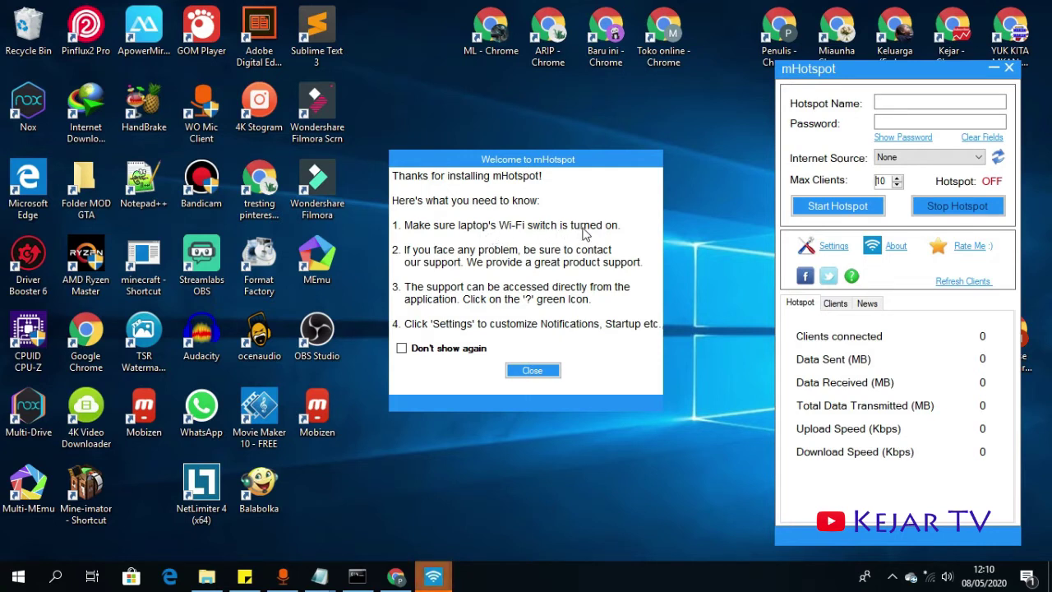
# - Close the Welcome message and enter hotspot name kejartv and a password
pyautogui.click(534, 371)
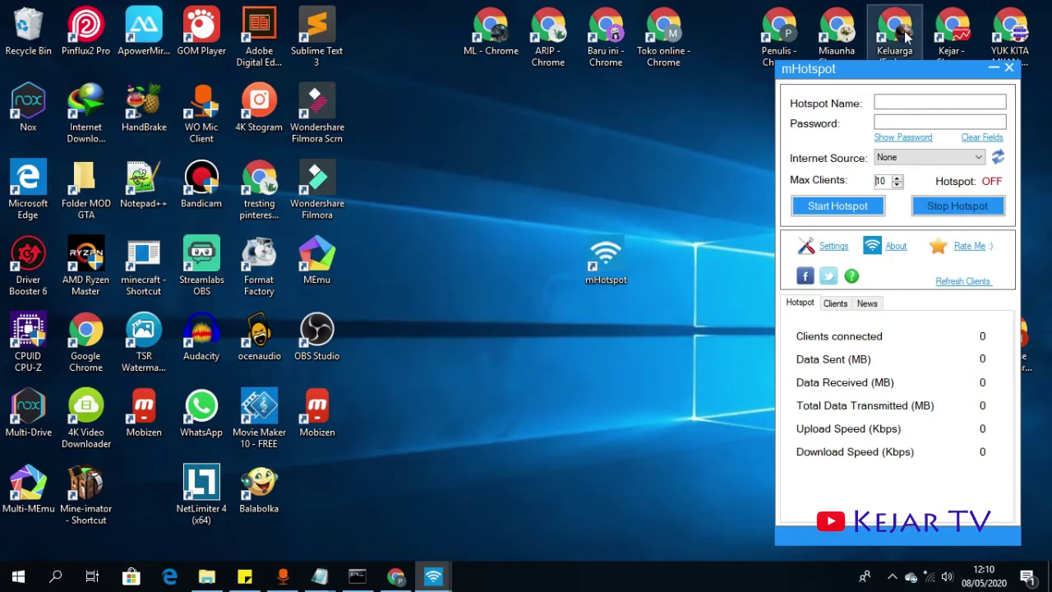
pyautogui.moveTo(905, 78); pyautogui.dragTo(576, 77)
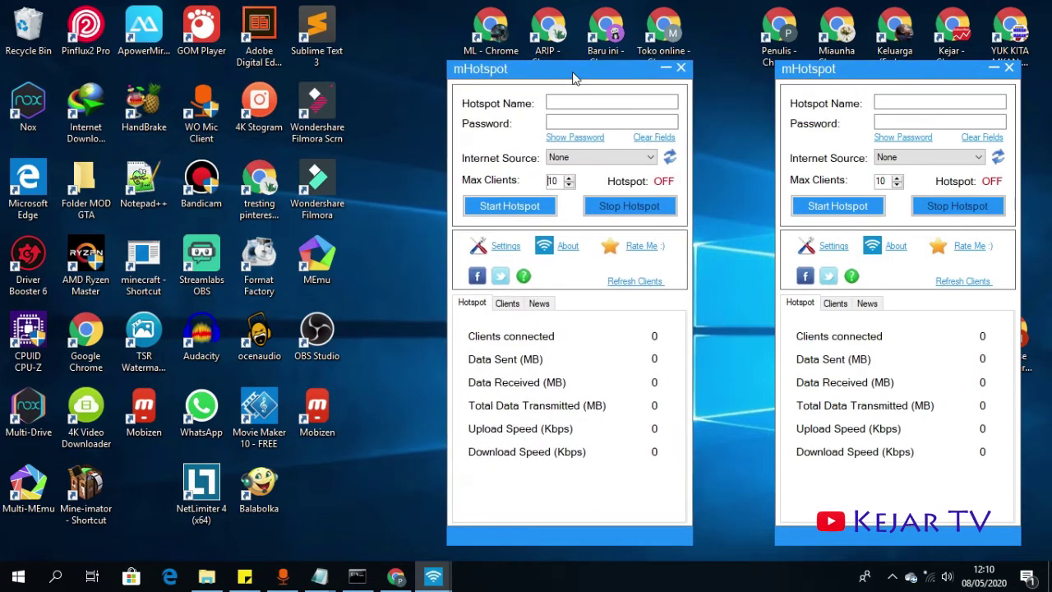
pyautogui.click(681, 69)
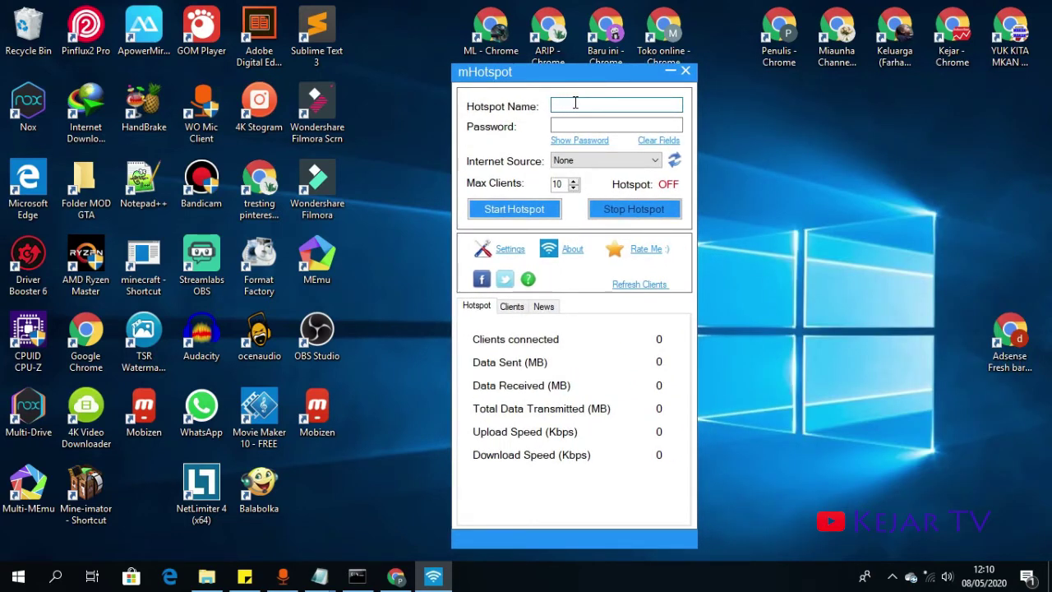
pyautogui.click(617, 125)
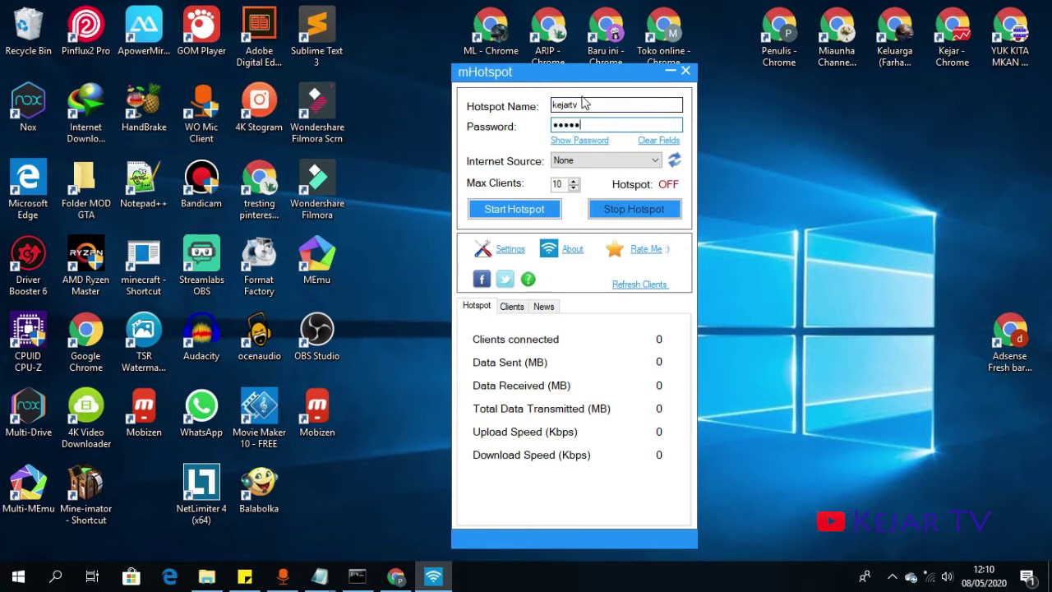
pyautogui.click(584, 161)
pyautogui.click(585, 168)
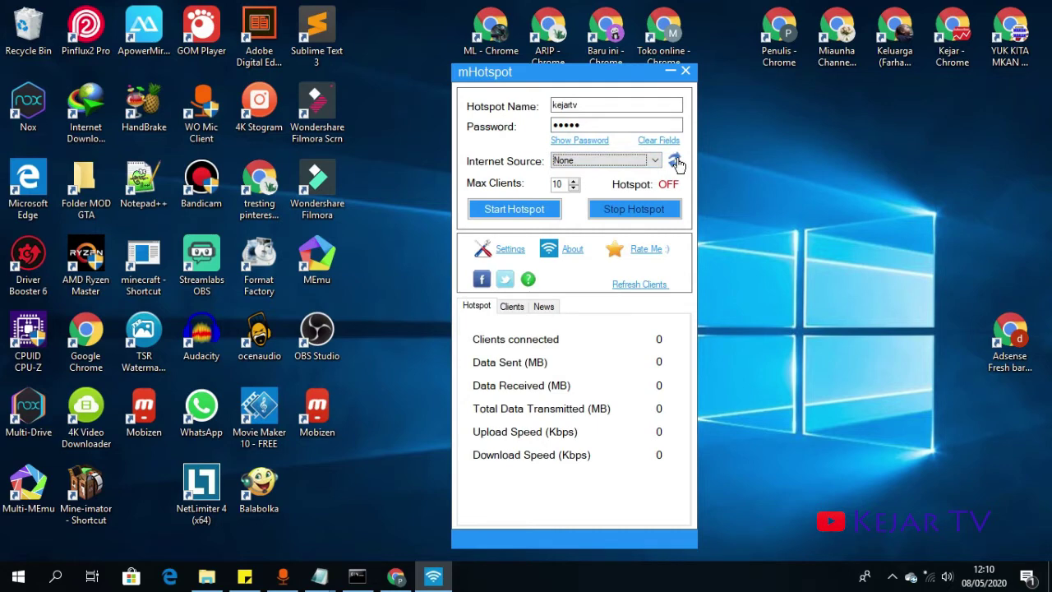
# - Connect the PC to the first secured Wi-Fi network from the tray flyout
pyautogui.click(932, 578)
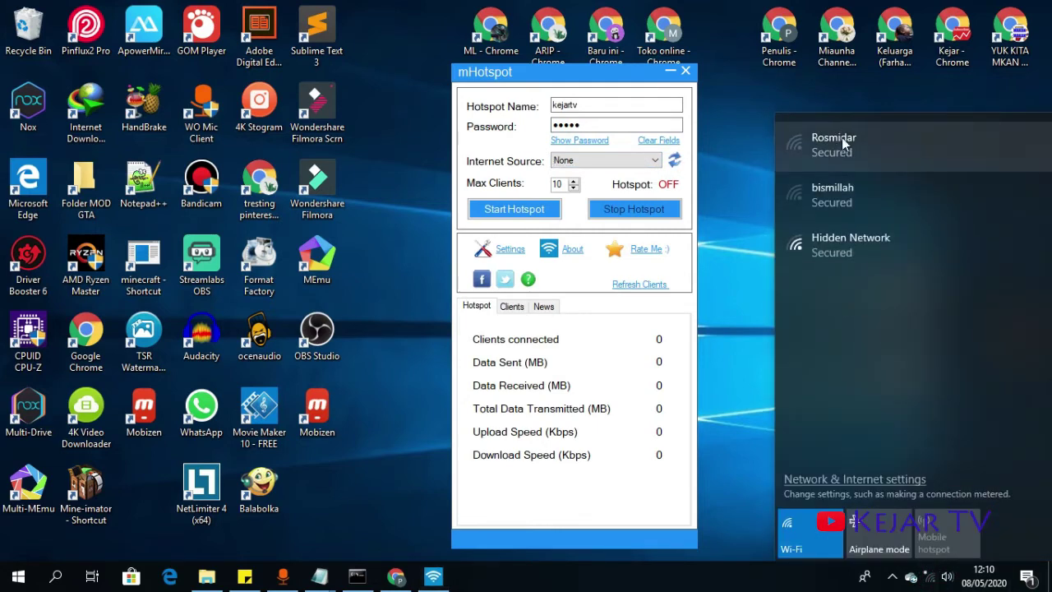
pyautogui.click(838, 157)
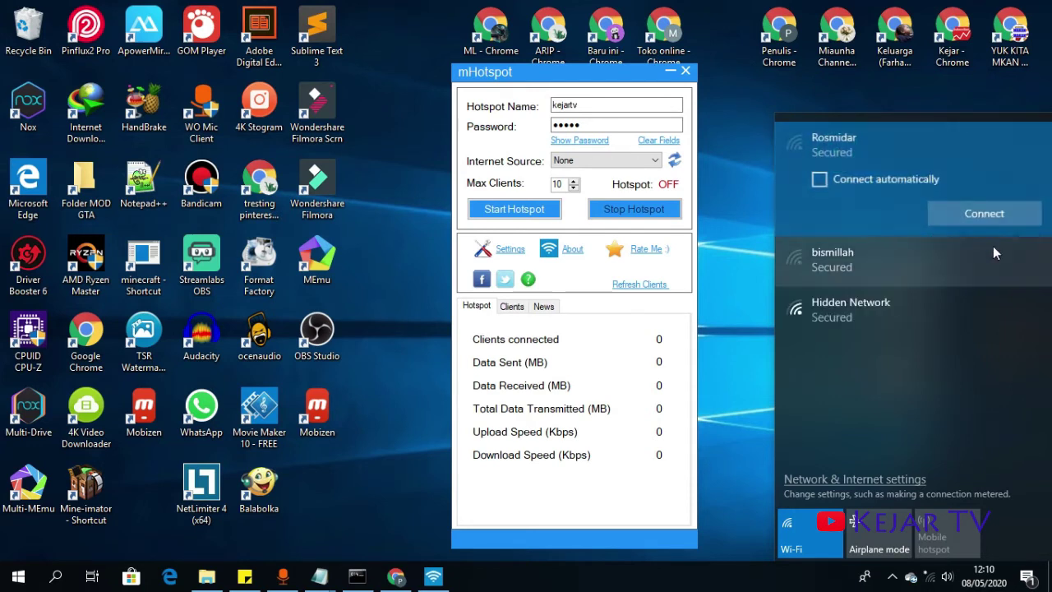
pyautogui.click(989, 217)
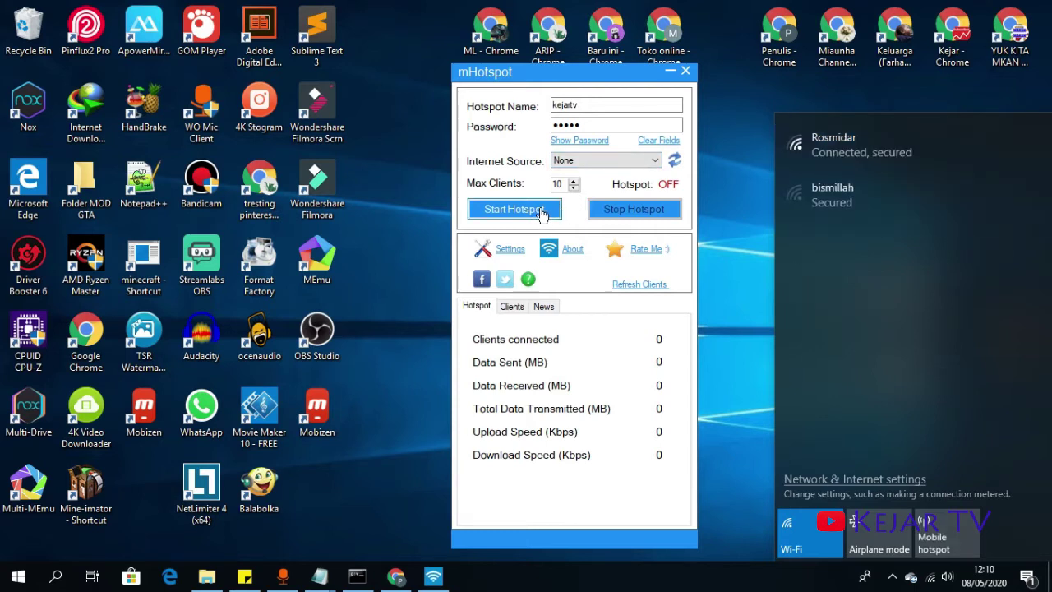
# - Refresh the Internet Source list and choose Wi-Fi as the shared connection
pyautogui.click(675, 162)
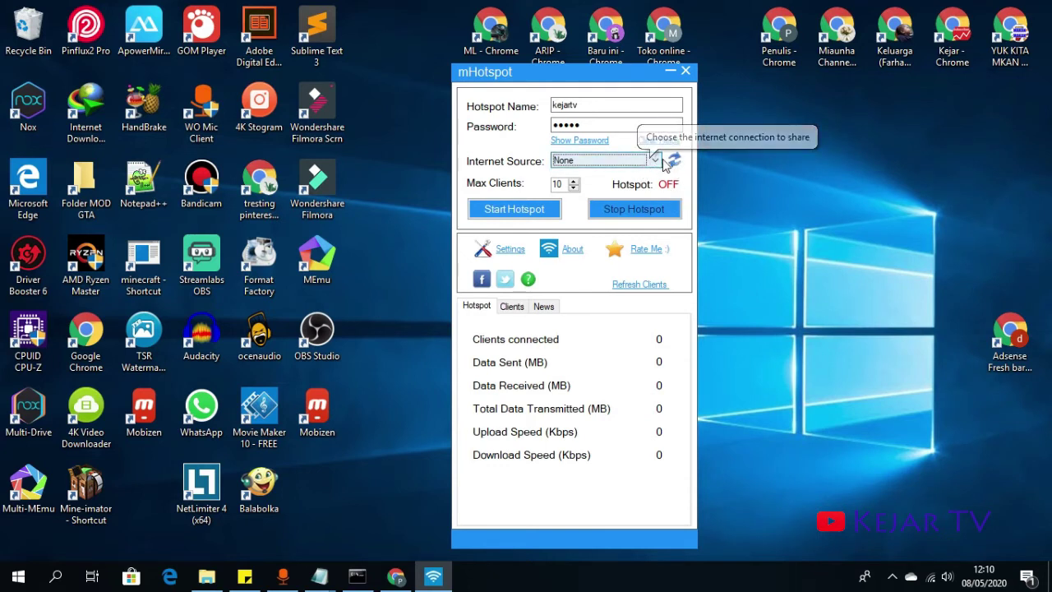
pyautogui.click(644, 165)
pyautogui.click(630, 184)
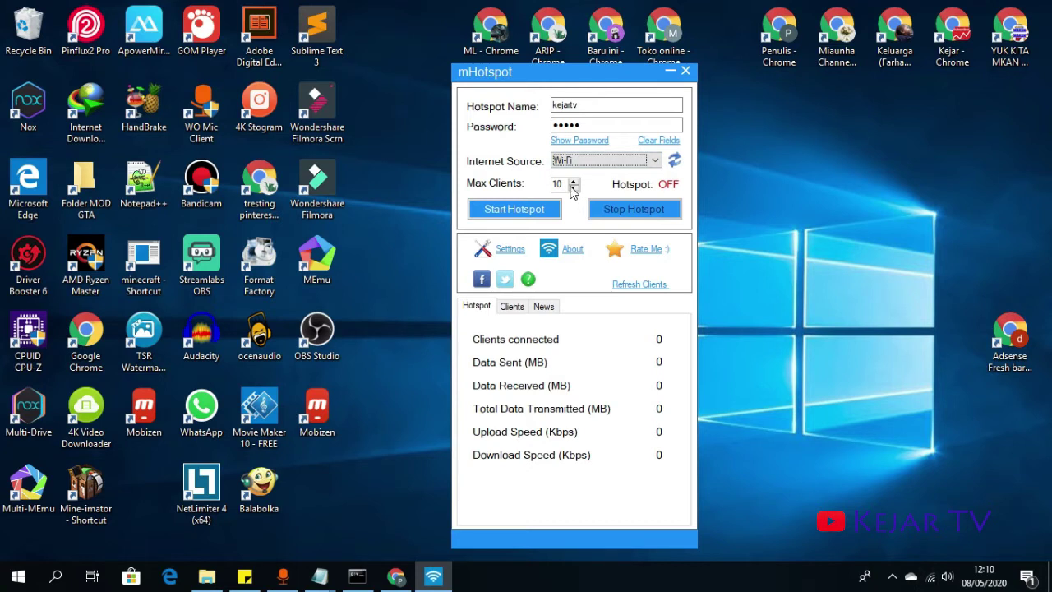
# - Check max clients 10 and the clients list, then try Start Hotspot, which is refused
pyautogui.click(573, 182)
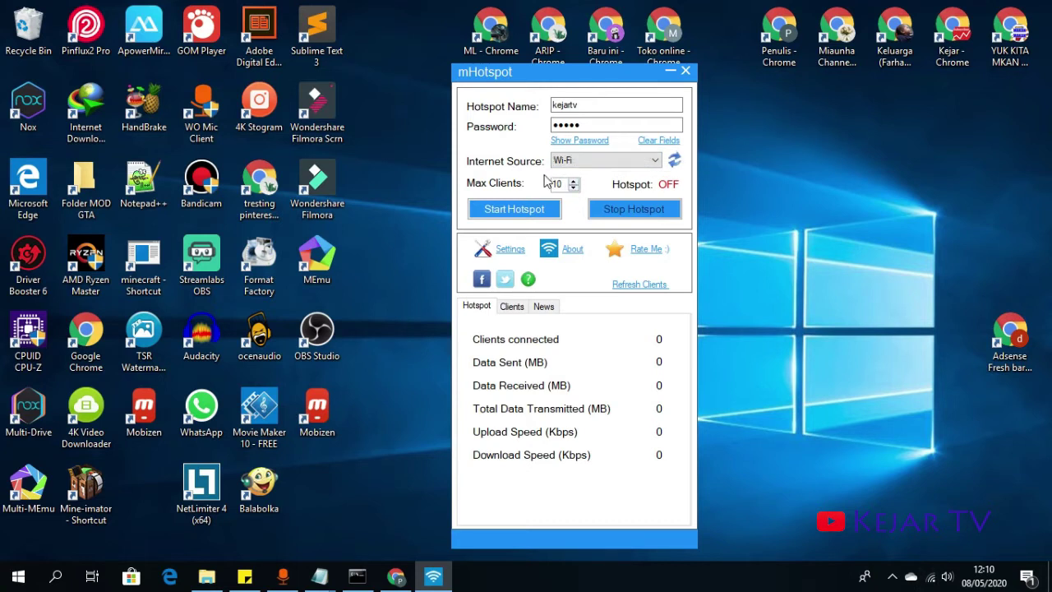
pyautogui.click(505, 314)
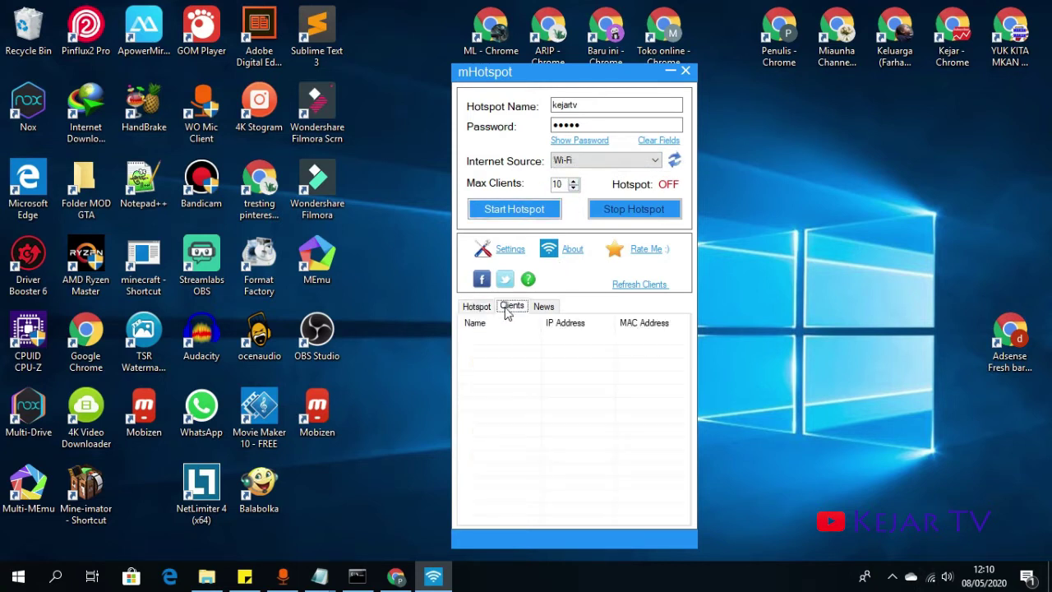
pyautogui.click(487, 309)
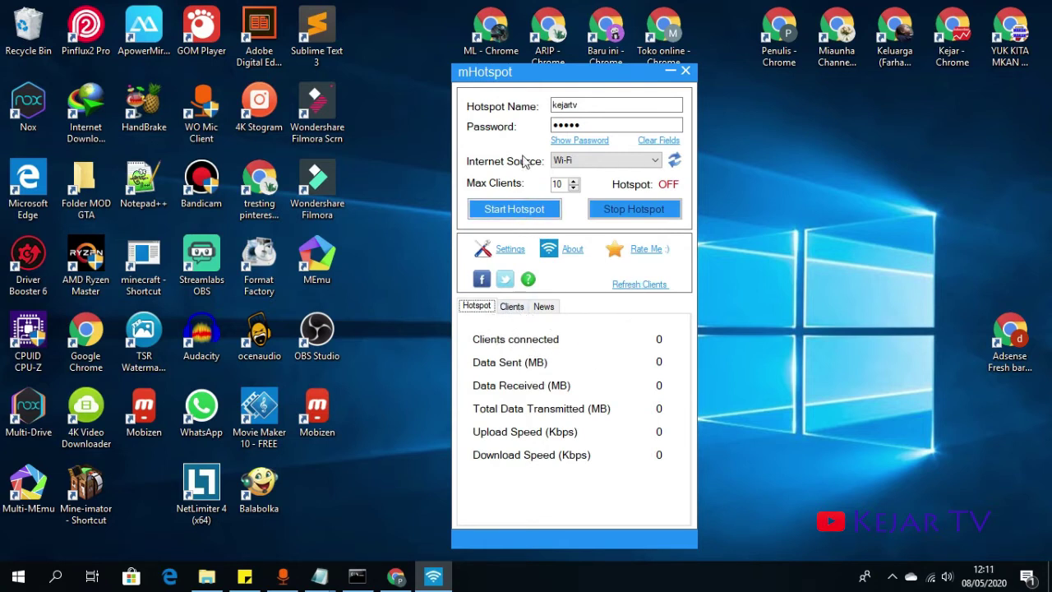
pyautogui.click(524, 218)
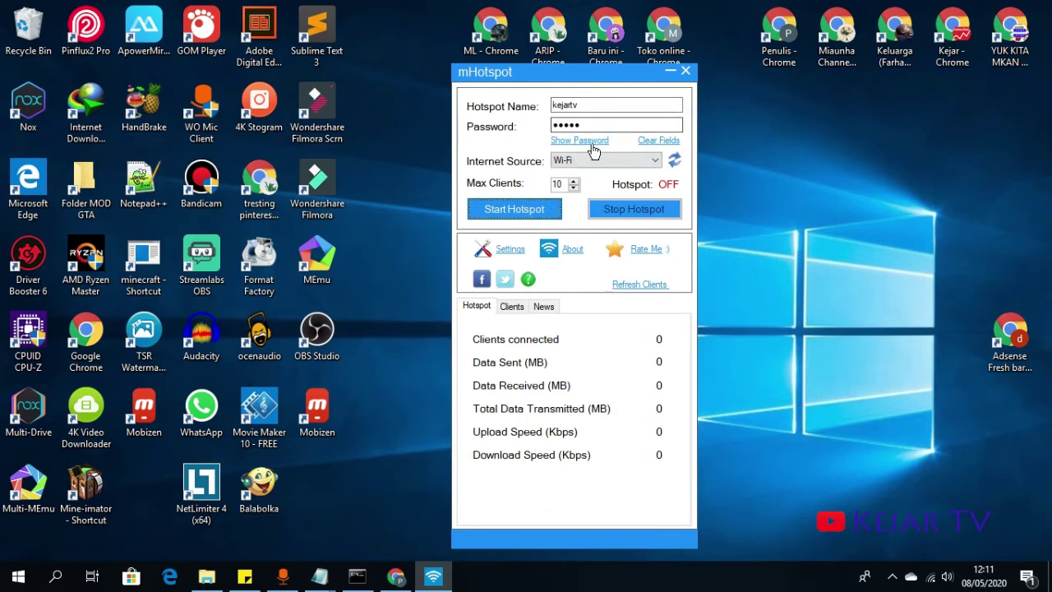
pyautogui.click(510, 209)
pyautogui.click(638, 128)
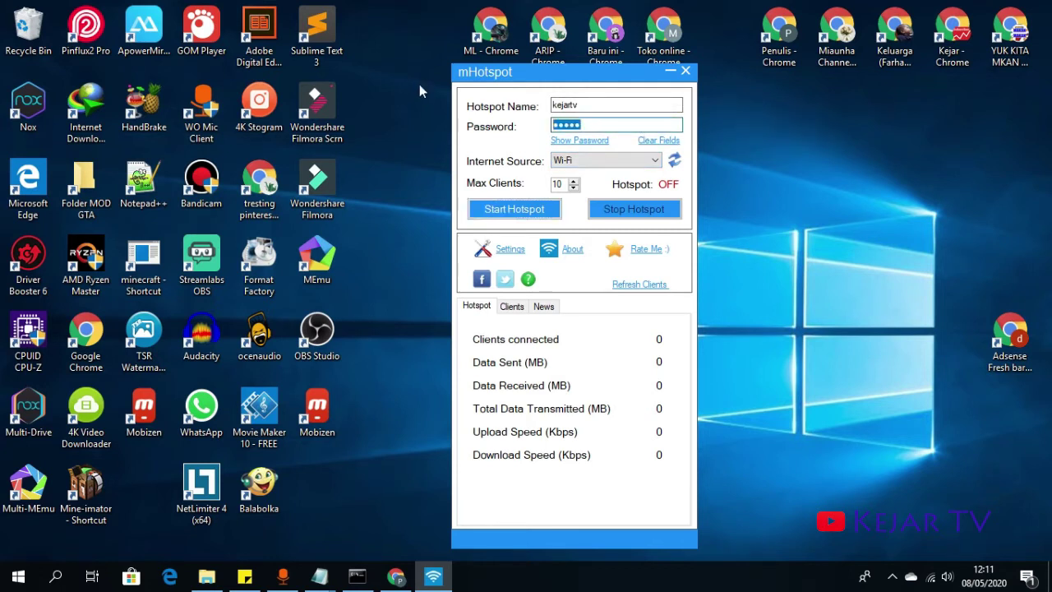
# - Retype the hotspot password as 8 characters and start the hotspot, triggering a driver error
pyautogui.press('BackSpace')
pyautogui.press('BackSpace')
pyautogui.press('BackSpace')
pyautogui.press('BackSpace')
pyautogui.click(535, 209)
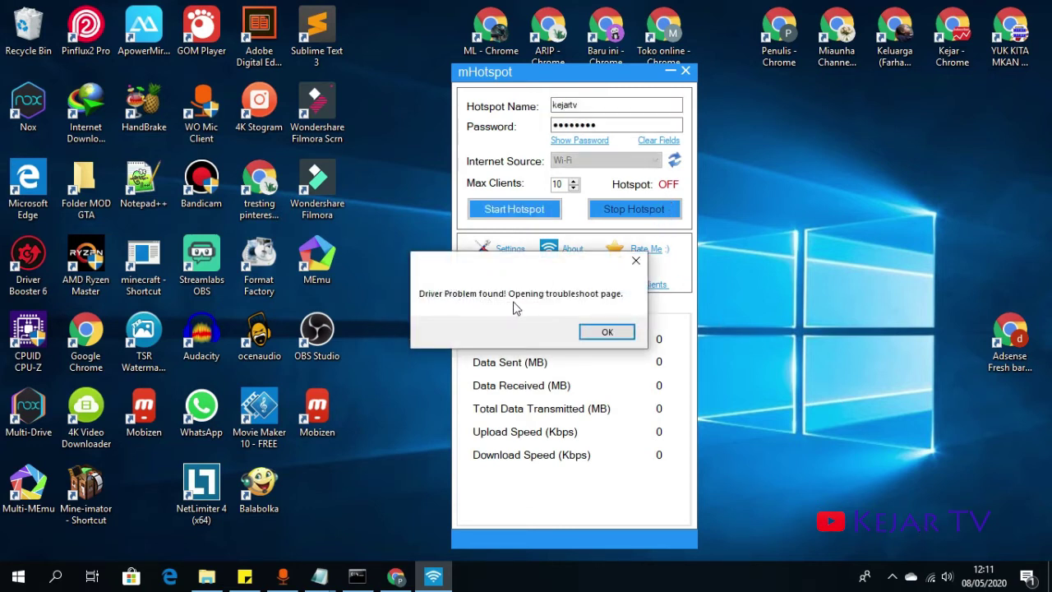
# - Dismiss the Driver Problem message, move mHotspot aside, and close Edge's unreachable help page
pyautogui.click(606, 332)
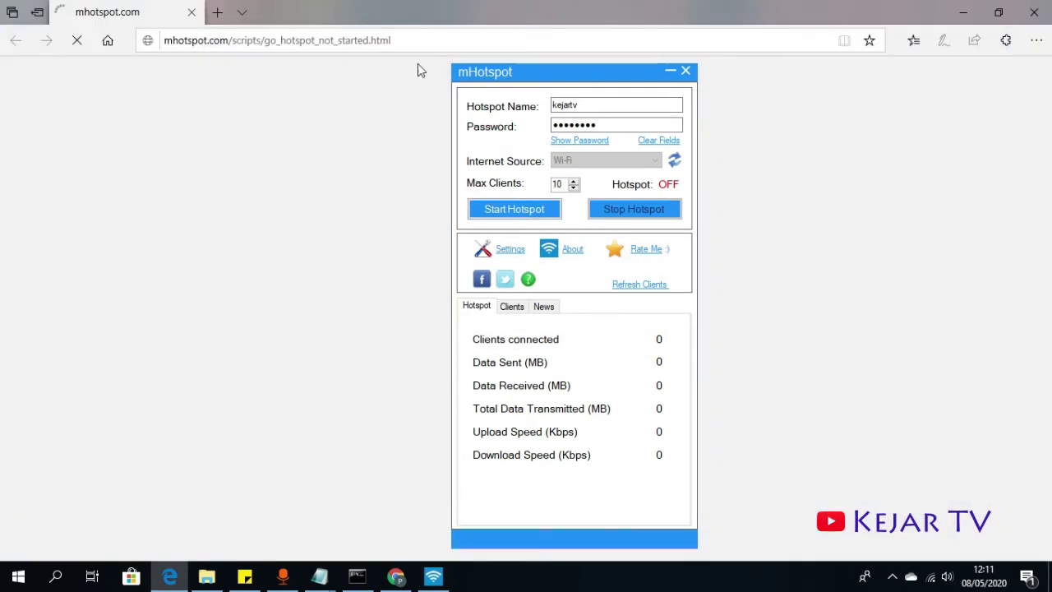
pyautogui.moveTo(566, 72); pyautogui.dragTo(777, 39)
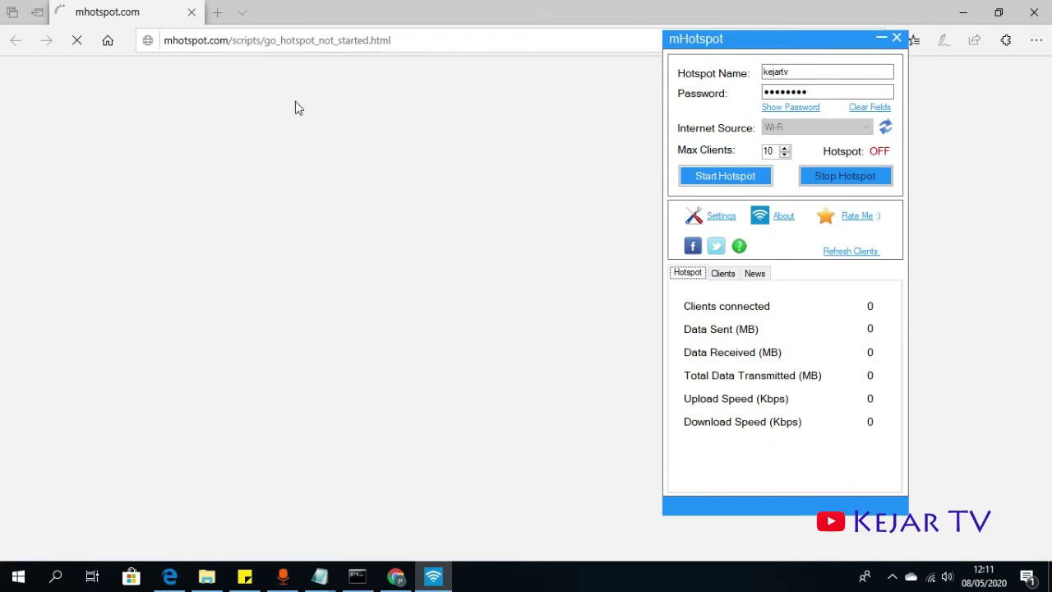
pyautogui.click(365, 41)
pyautogui.hotkey('ctrl', 'c')
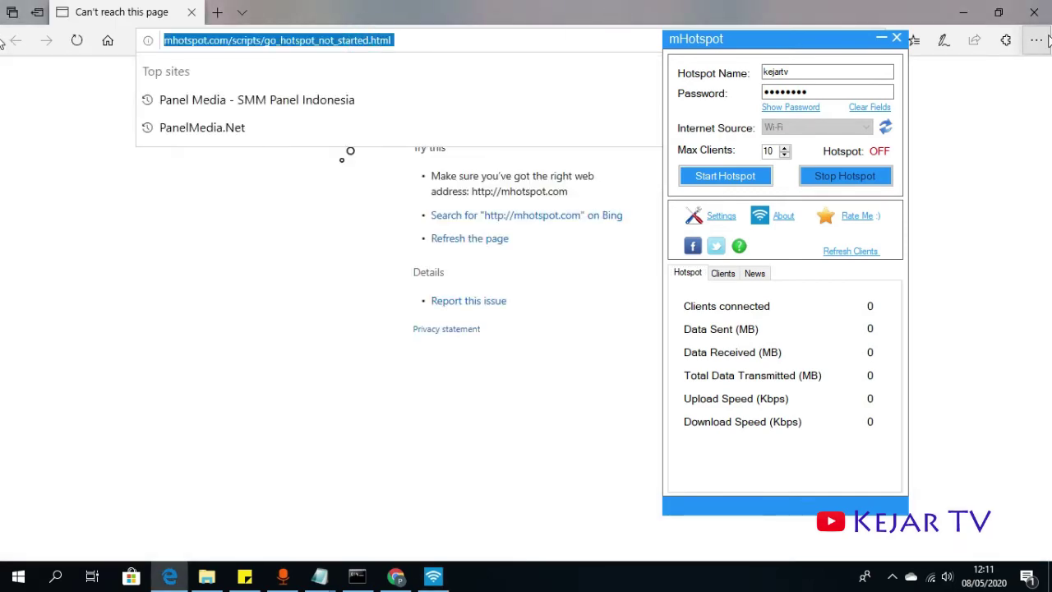
pyautogui.click(1034, 16)
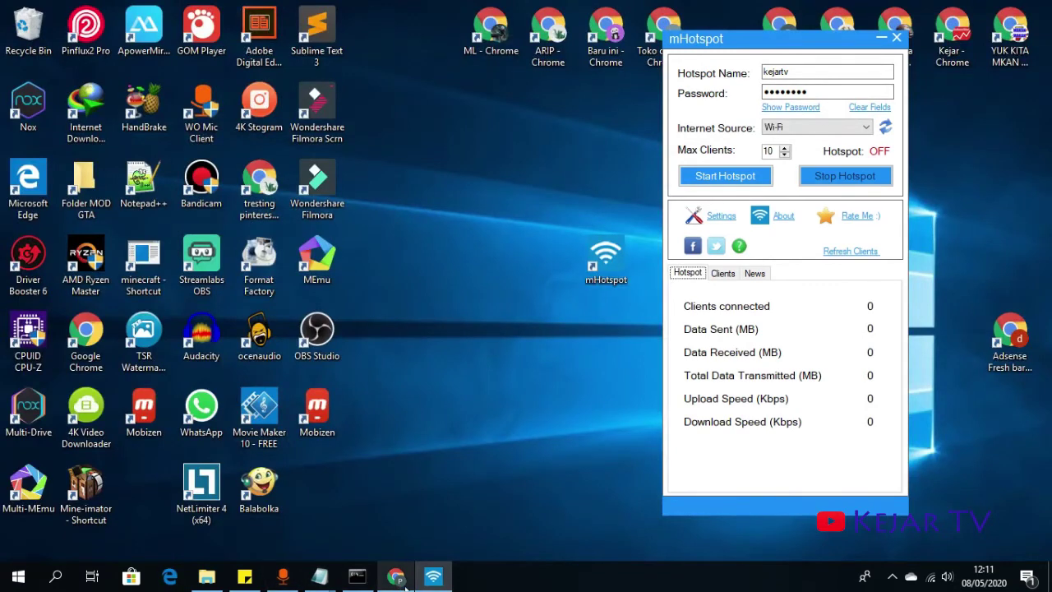
# - Paste the mHotspot 'not started' help address into a new Chrome tab and load it
pyautogui.click(396, 576)
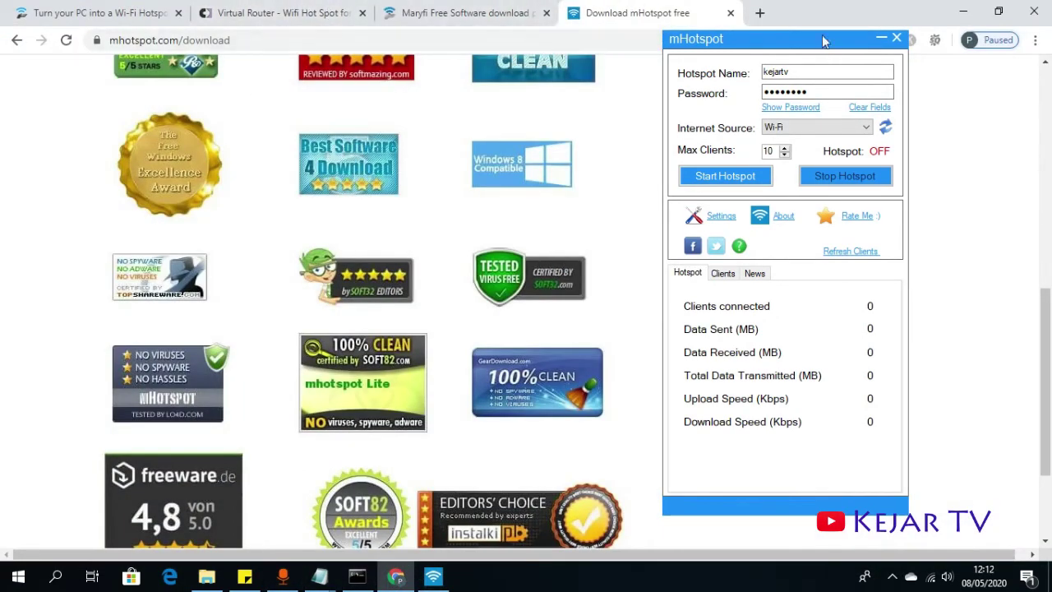
pyautogui.click(759, 13)
pyautogui.hotkey('ctrl', 'v')
pyautogui.press('Return')
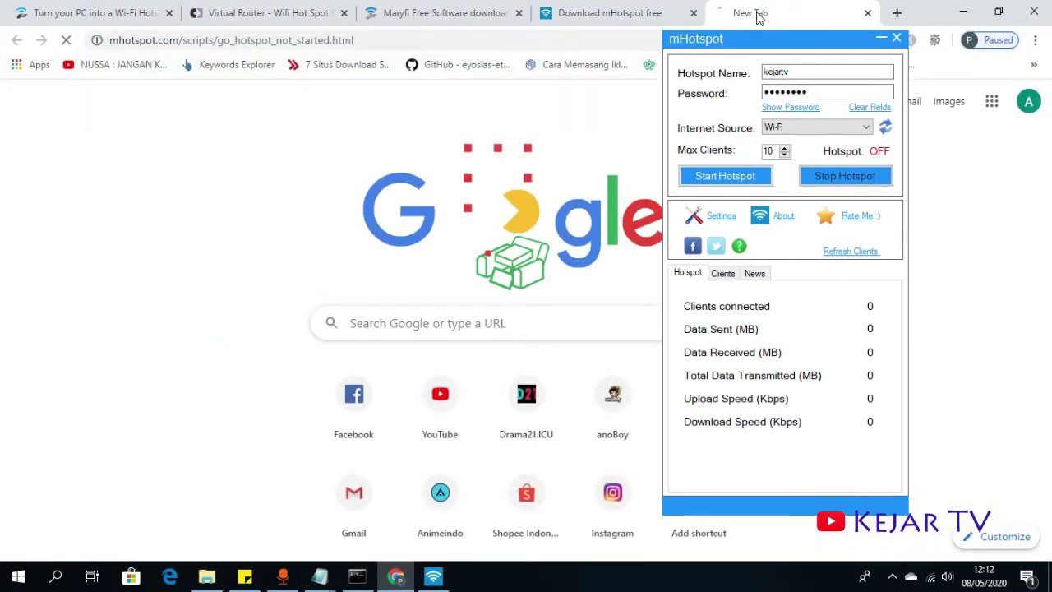
pyautogui.click(637, 21)
pyautogui.scroll(10, 497, 160)
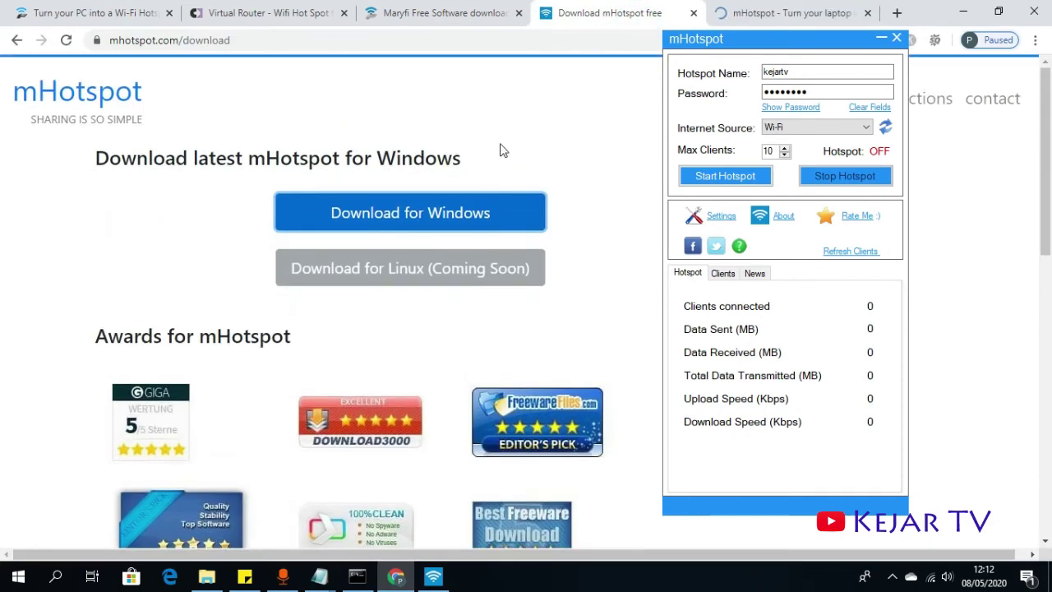
# - Open the mHotspot Troubleshooter page and read through its steps, highlighting key terms
pyautogui.moveTo(777, 41); pyautogui.dragTo(263, 43)
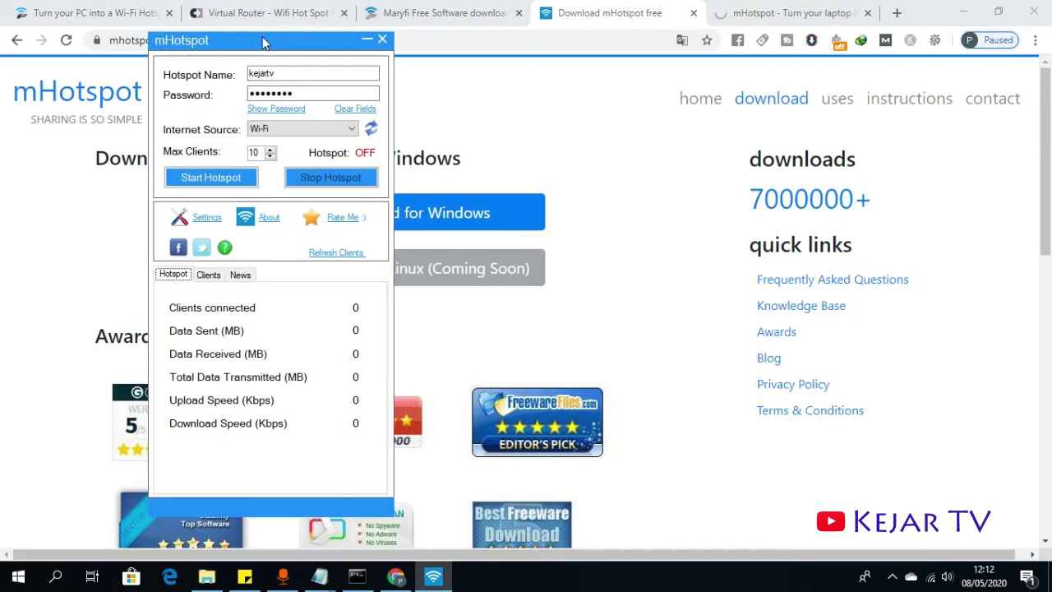
pyautogui.click(909, 99)
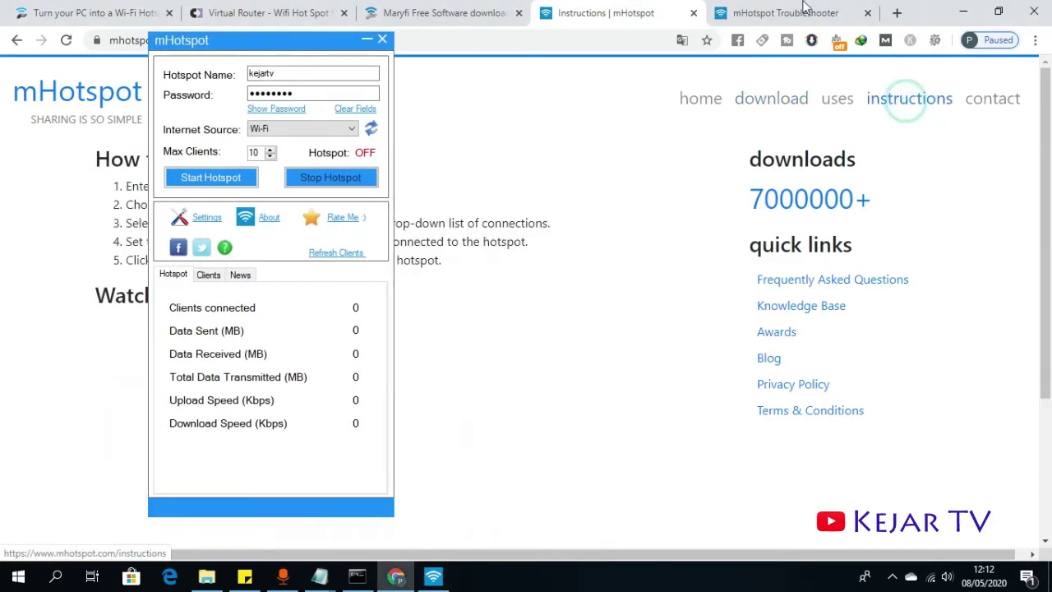
pyautogui.click(773, 12)
pyautogui.moveTo(253, 44); pyautogui.dragTo(891, 67)
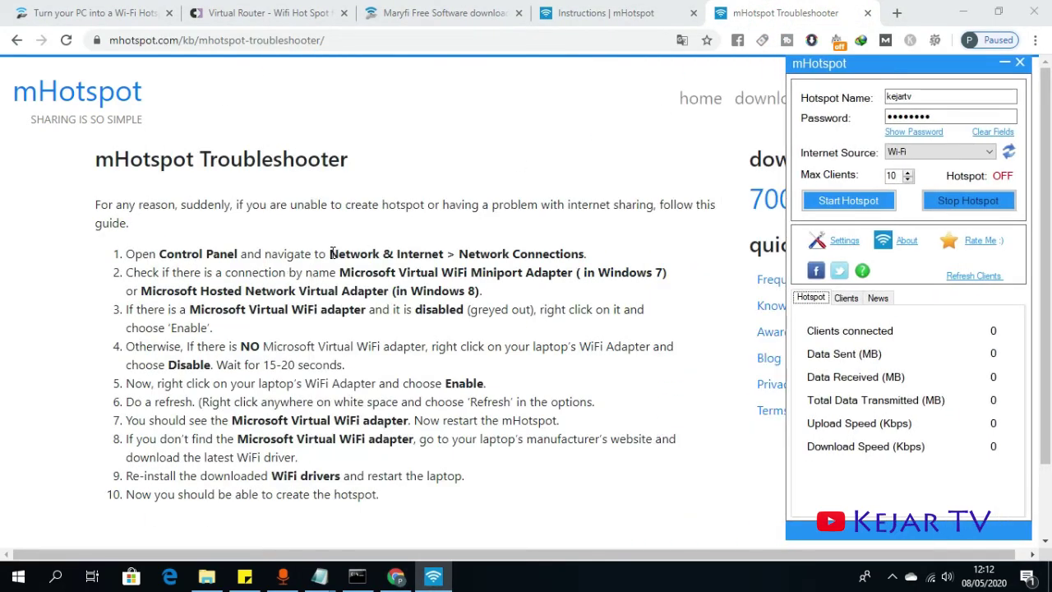
pyautogui.moveTo(332, 253); pyautogui.dragTo(432, 254)
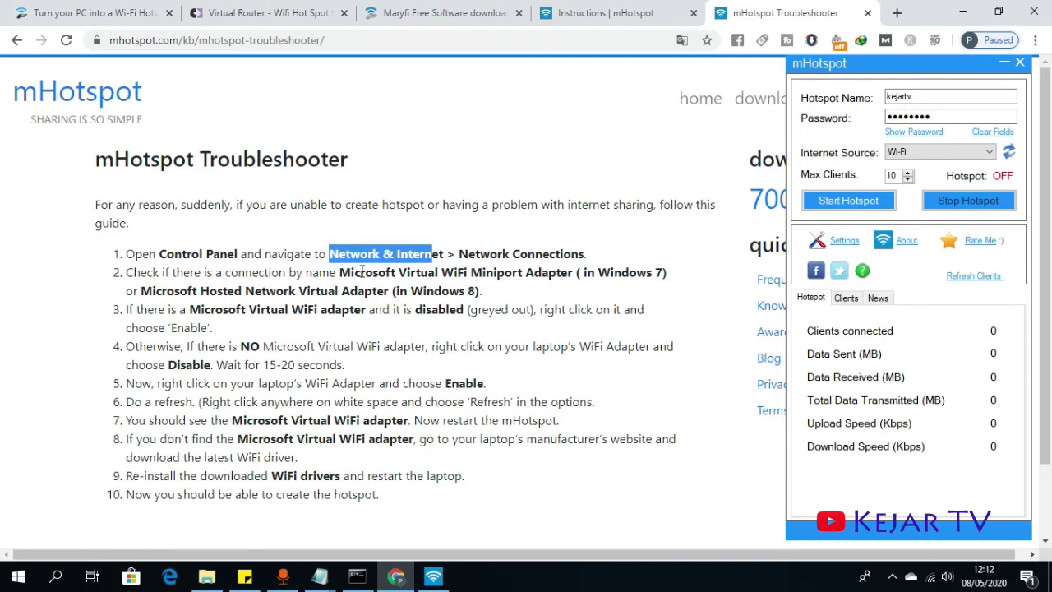
pyautogui.moveTo(354, 273); pyautogui.dragTo(468, 272)
pyautogui.scroll(-1, 526, 258)
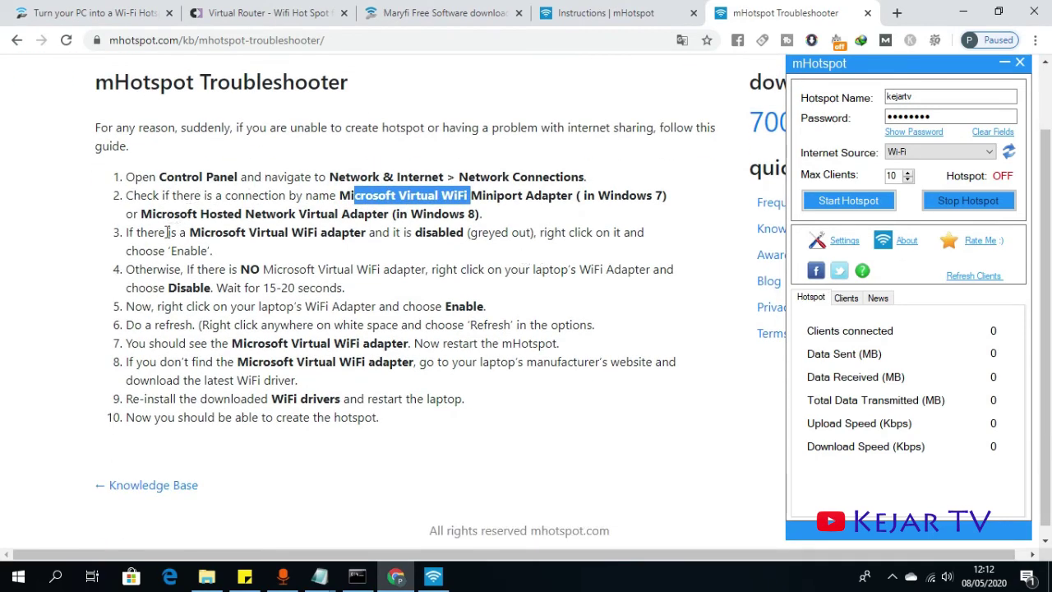
pyautogui.moveTo(189, 233); pyautogui.dragTo(277, 234)
pyautogui.moveTo(242, 270); pyautogui.dragTo(282, 270)
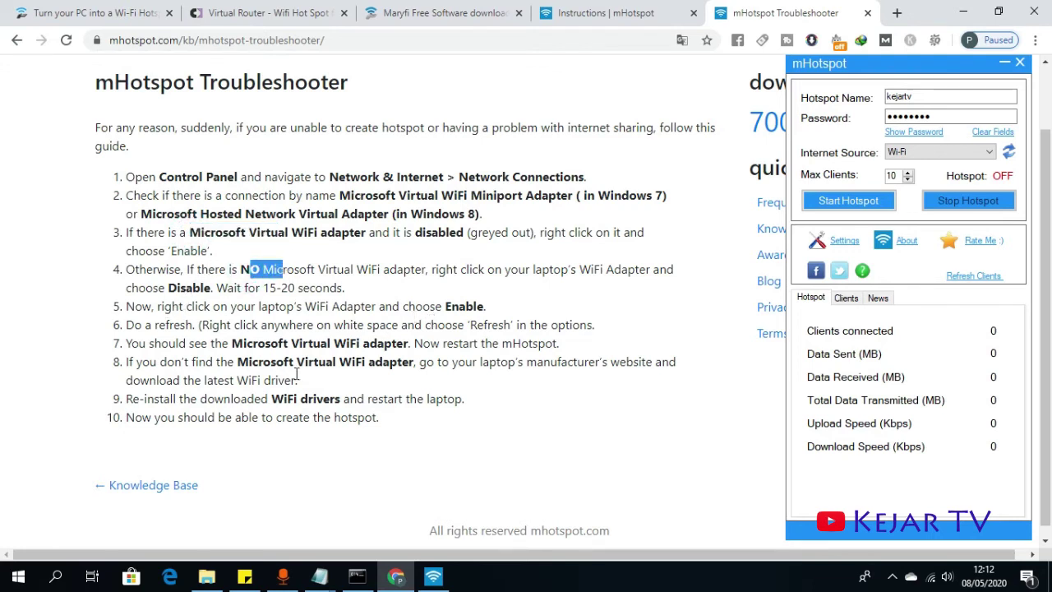
pyautogui.scroll(-1, 299, 378)
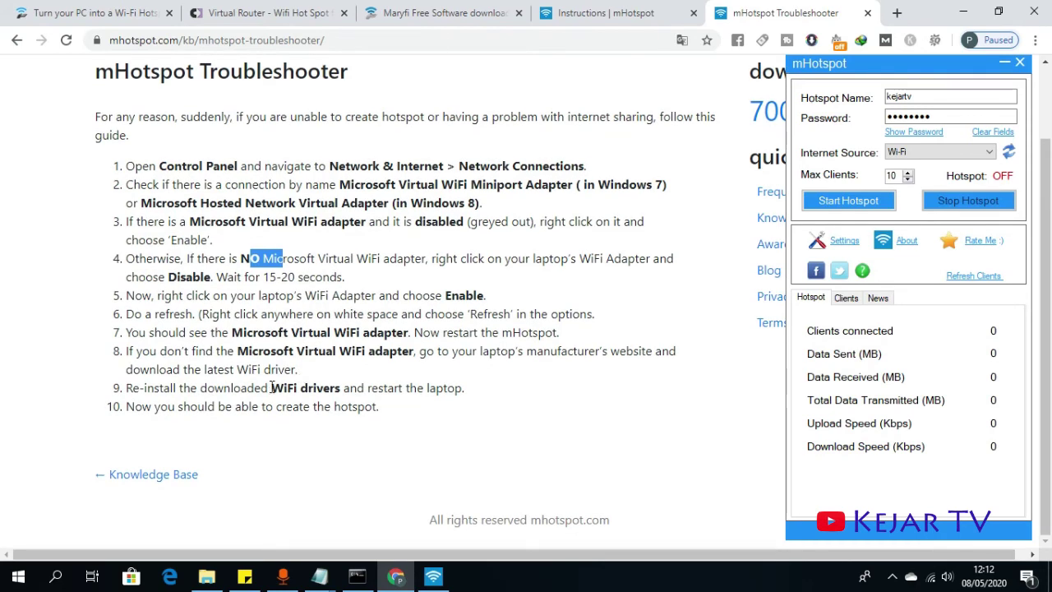
# - Search Google for 'WiFi drivers' selected from the Troubleshooter's step 9
pyautogui.moveTo(270, 388); pyautogui.dragTo(334, 388)
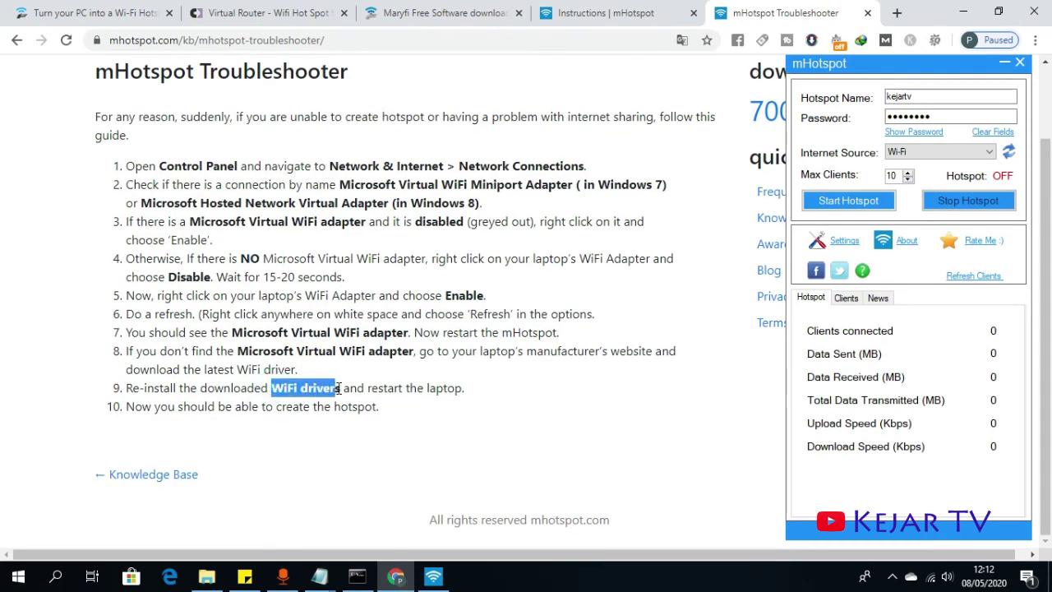
pyautogui.rightClick(339, 388)
pyautogui.click(305, 434)
pyautogui.moveTo(270, 388); pyautogui.dragTo(345, 395)
pyautogui.rightClick(337, 390)
pyautogui.click(383, 412)
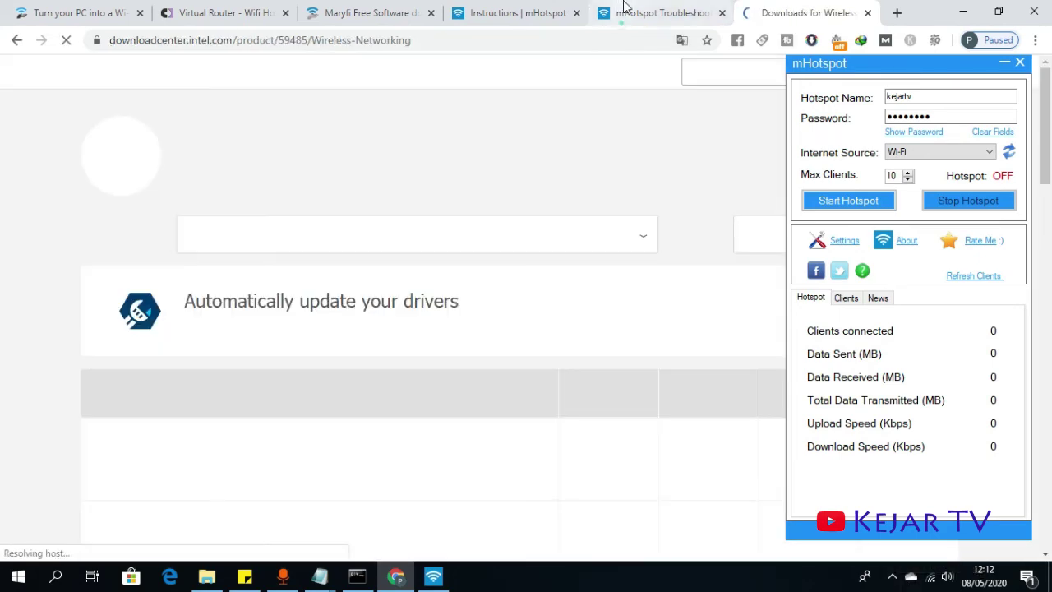
# - Revisit the mHotspot Troubleshooter page and show mHotspot's list of connected clients
pyautogui.click(626, 10)
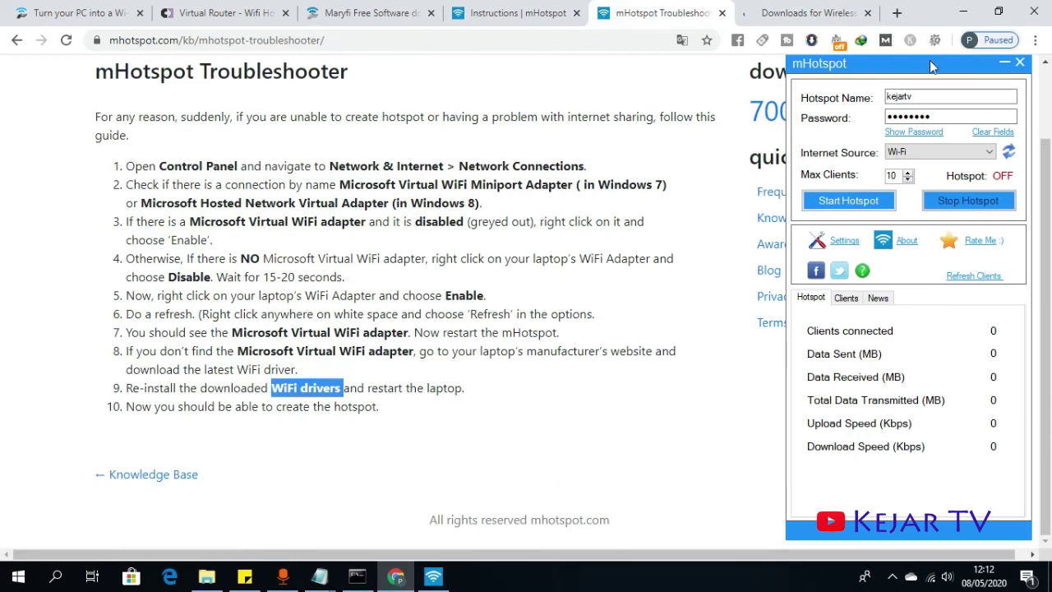
pyautogui.moveTo(929, 64); pyautogui.dragTo(565, 54)
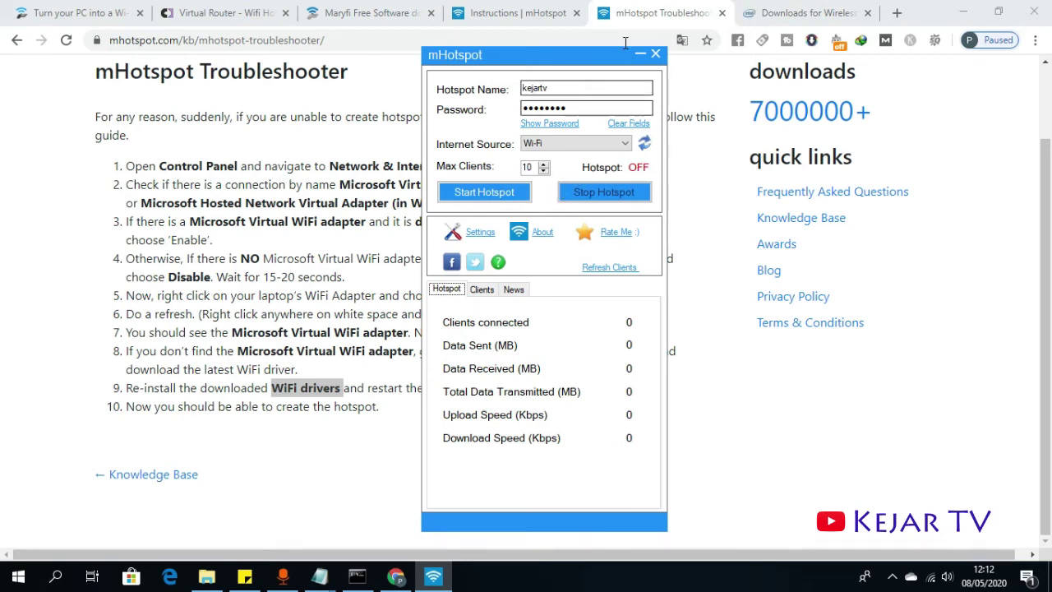
pyautogui.click(485, 293)
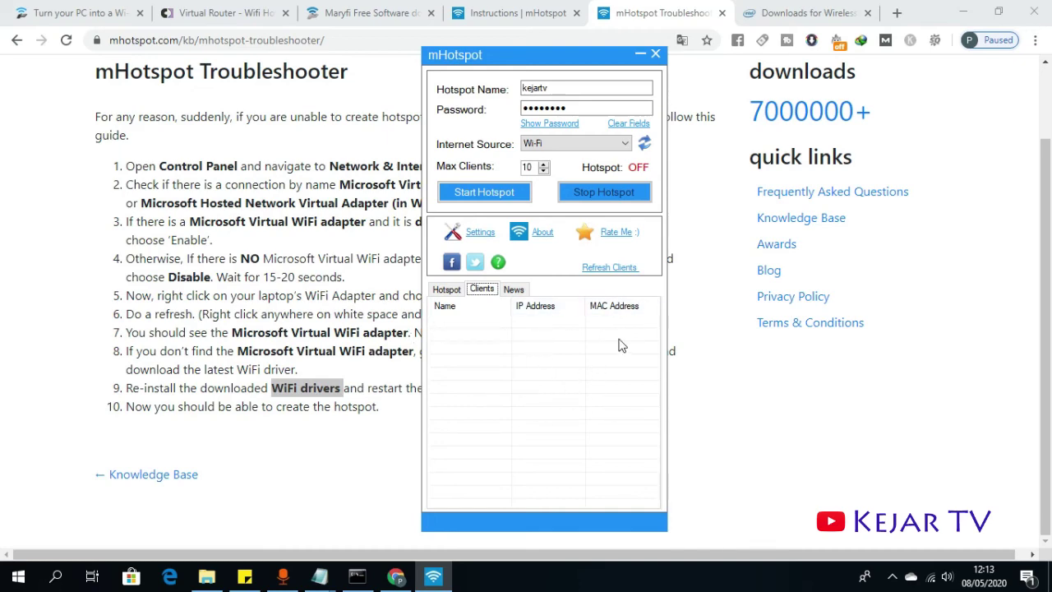
# - Skim Intel's wireless driver downloads, then bring up the connectify.me Hotspot page beside mHotspot
pyautogui.click(757, 10)
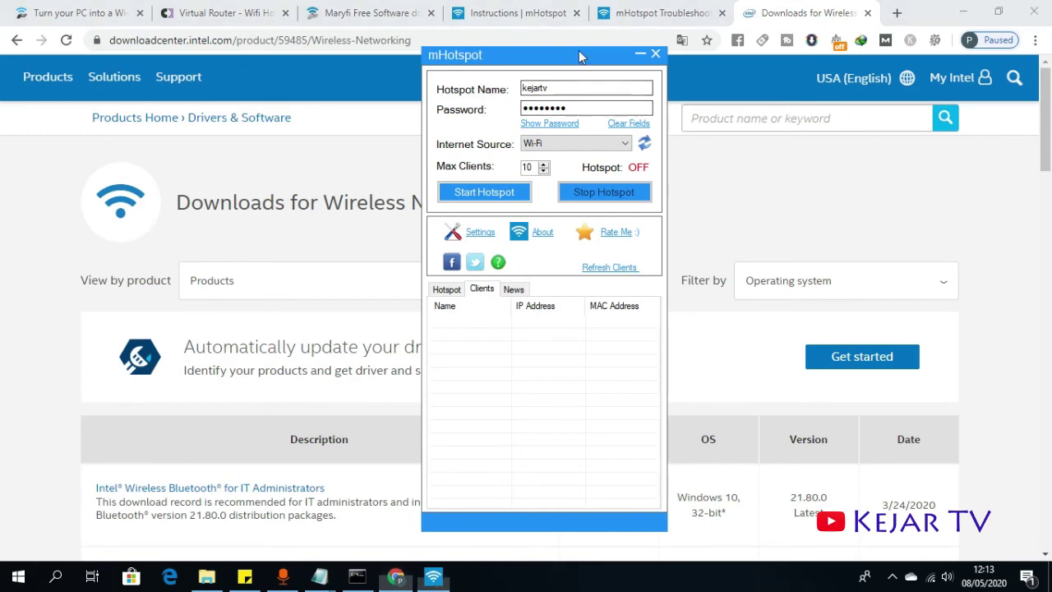
pyautogui.moveTo(578, 50); pyautogui.dragTo(675, 31)
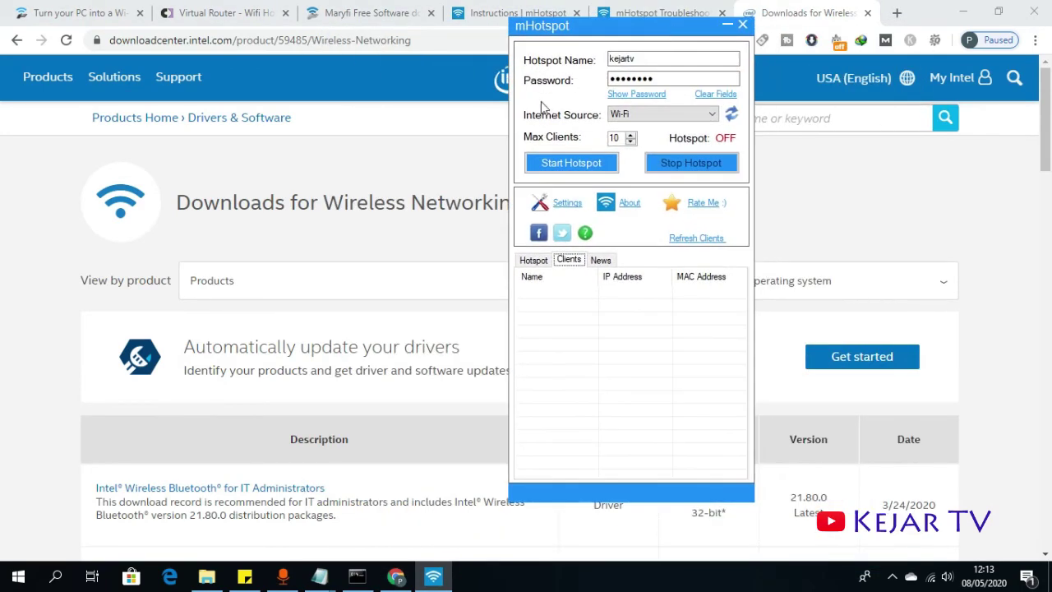
pyautogui.scroll(-3, 362, 246)
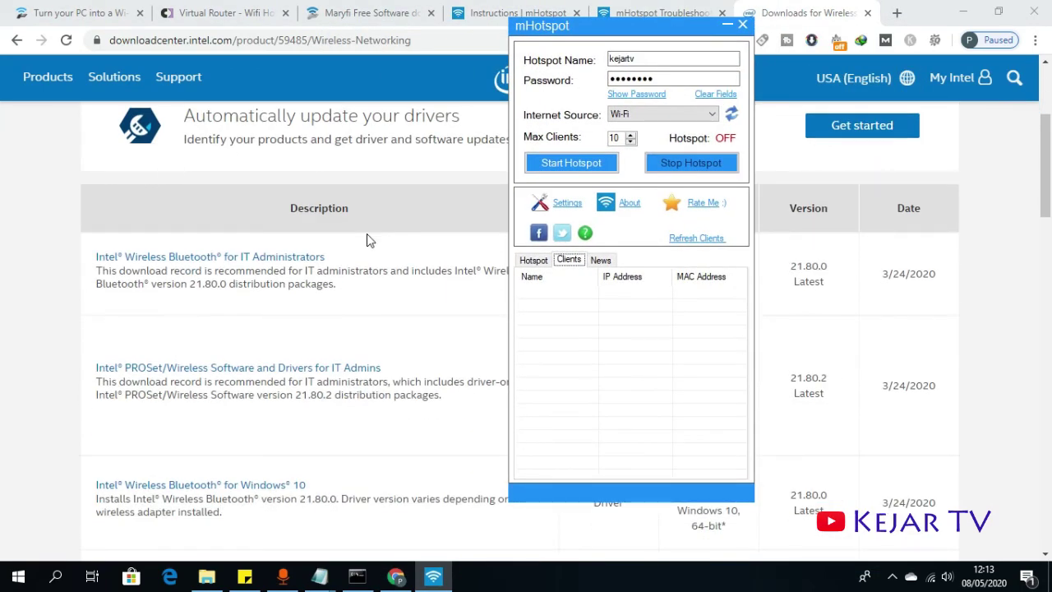
pyautogui.scroll(2, 368, 239)
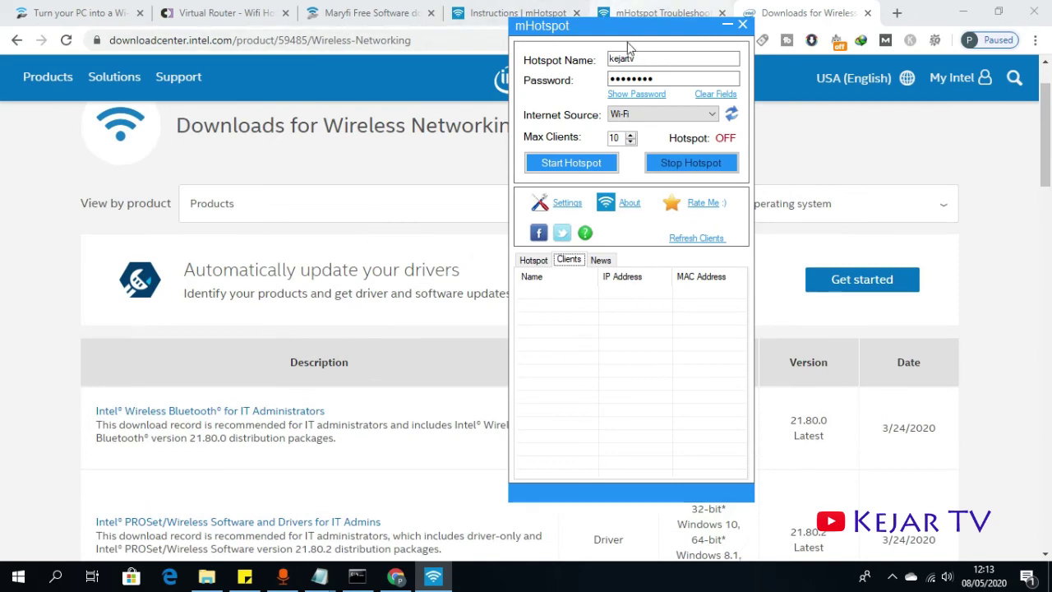
pyautogui.moveTo(637, 27); pyautogui.dragTo(476, 70)
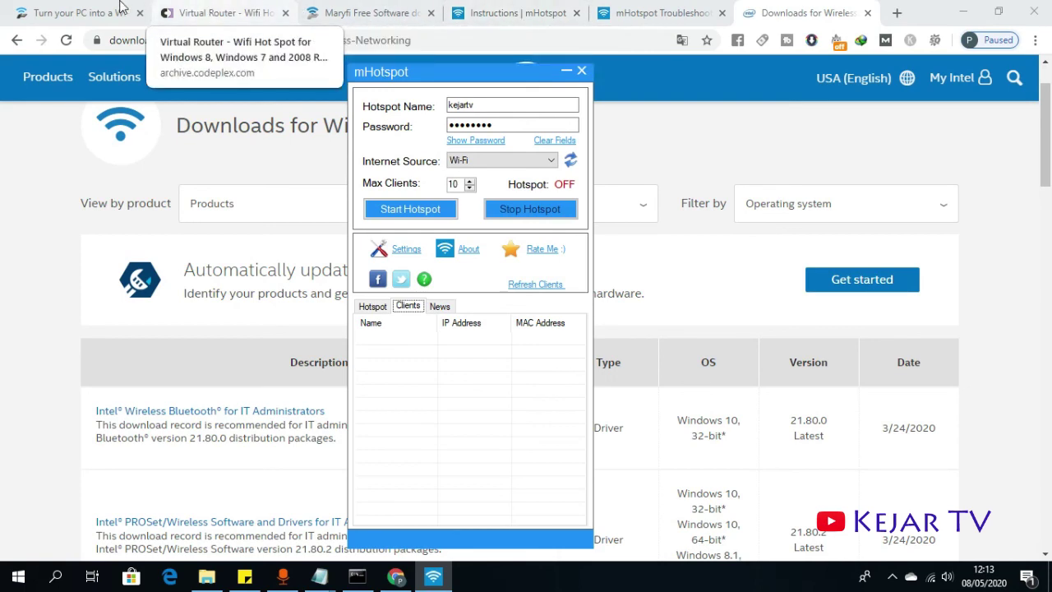
pyautogui.click(92, 13)
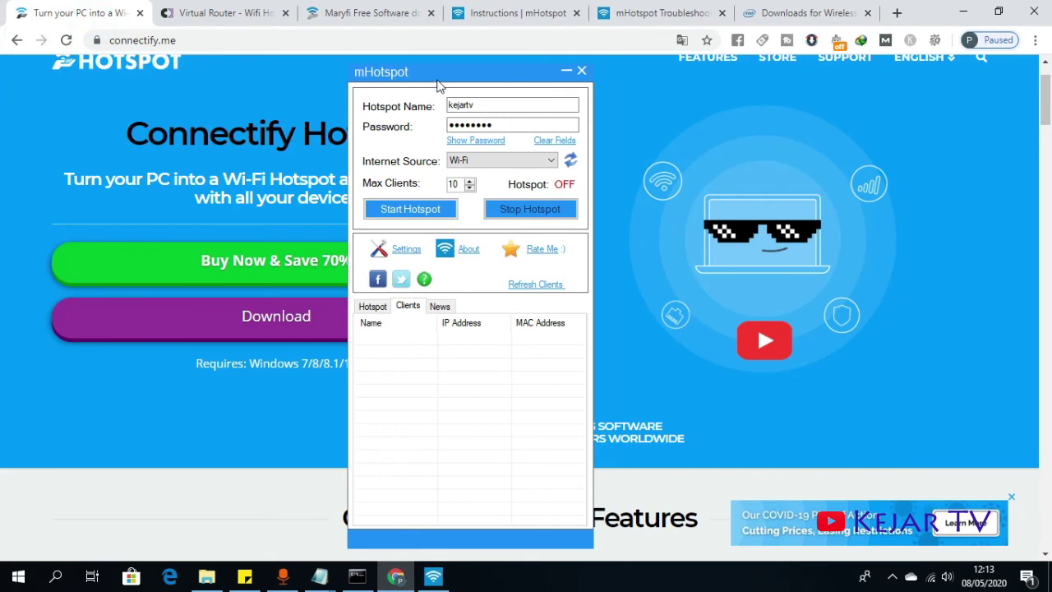
pyautogui.moveTo(442, 81); pyautogui.dragTo(703, 72)
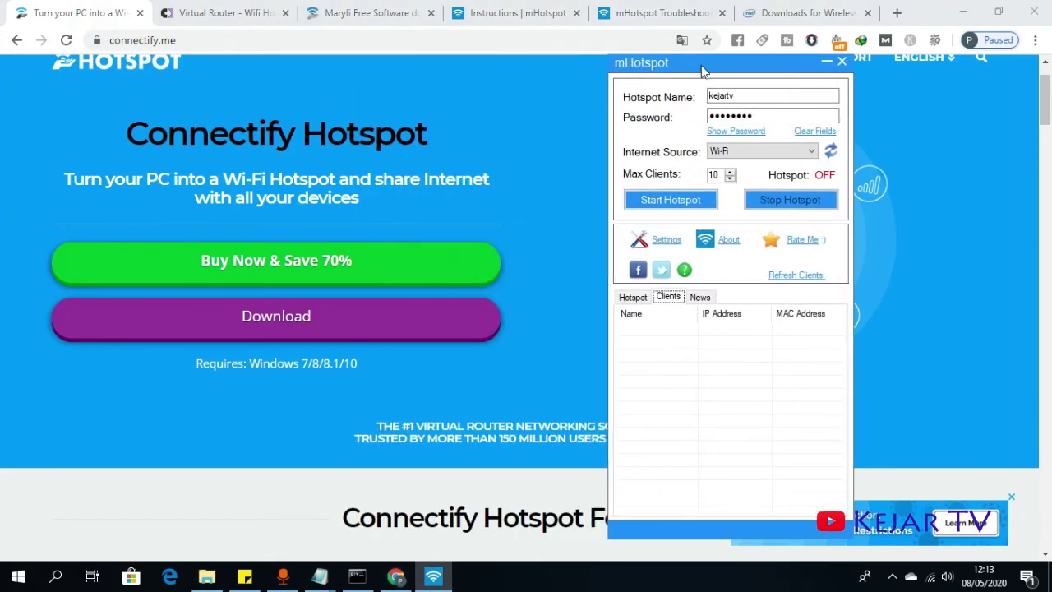